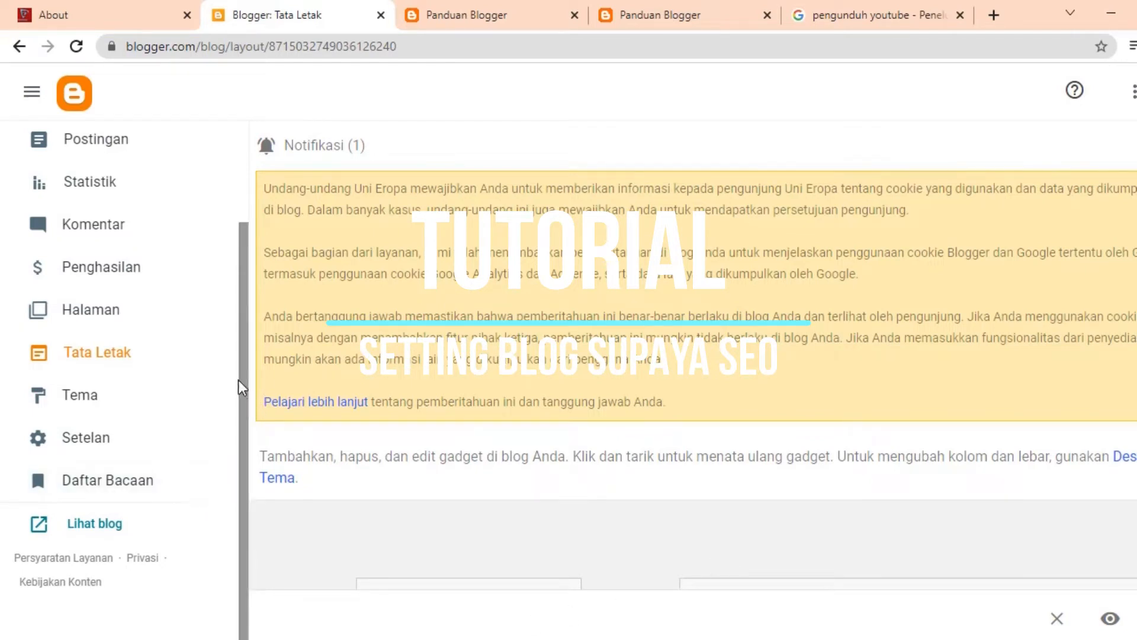
Step: Close the "pengunduh youtube" search tab and open the Setelan page of the Panduan Blogger blog
drag(239, 376, 230, 239)
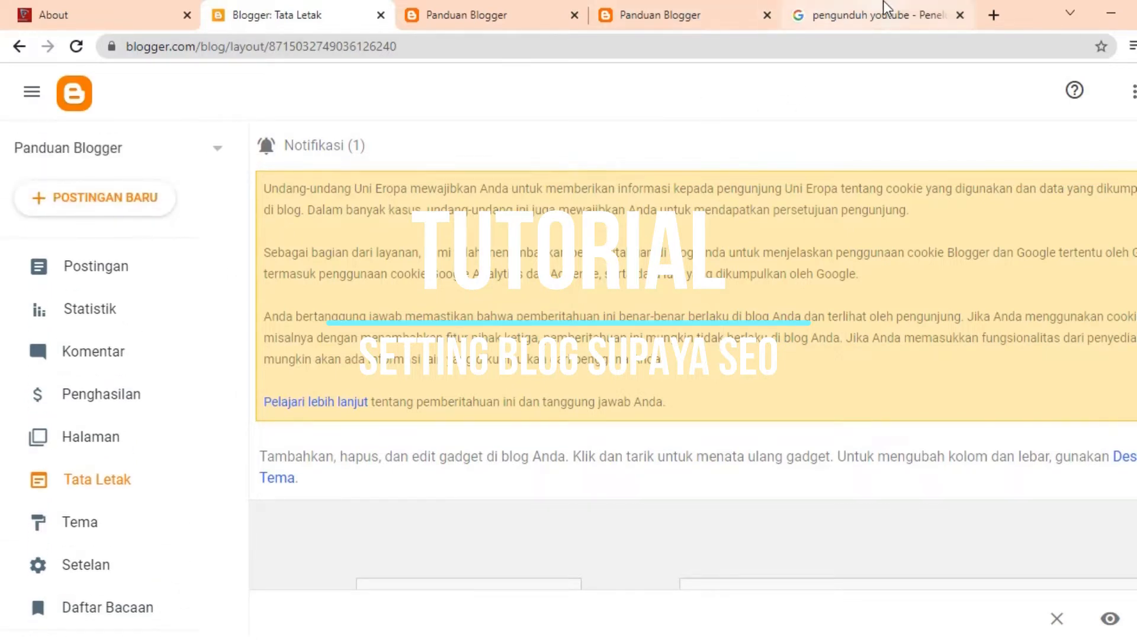
click(961, 15)
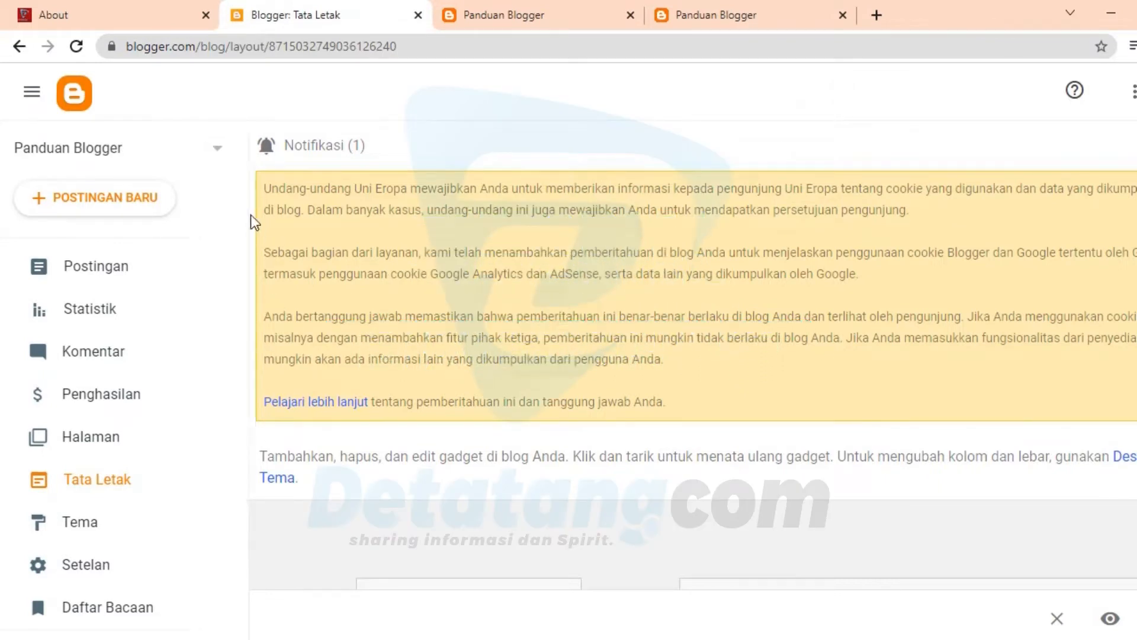
drag(246, 204, 234, 264)
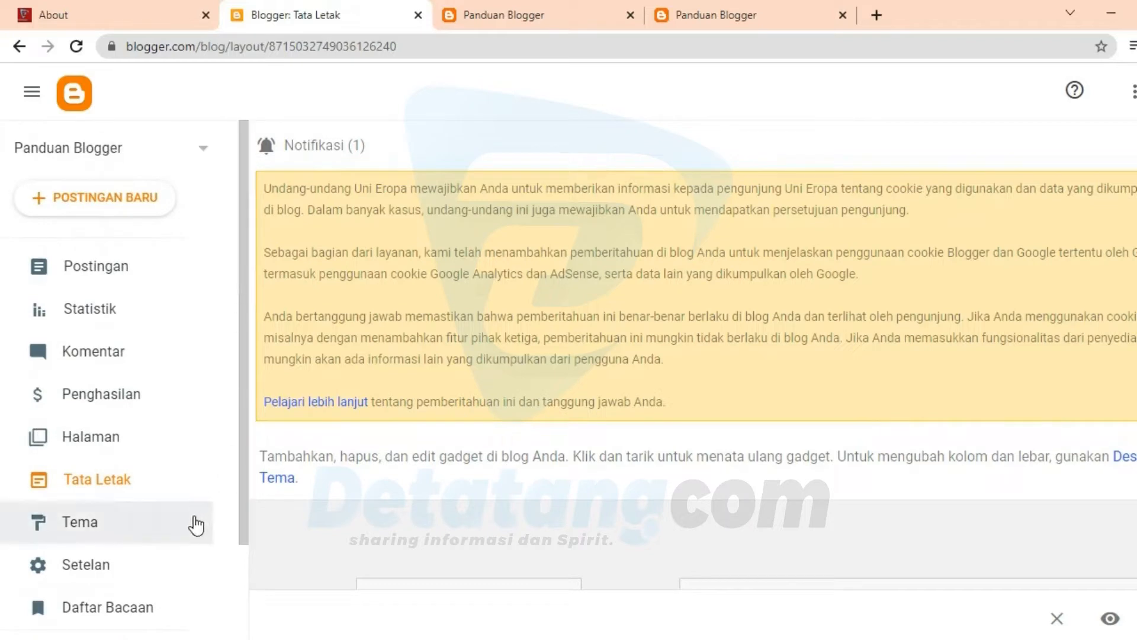
scroll(178, 503, down, 2)
scroll(140, 356, up, 3)
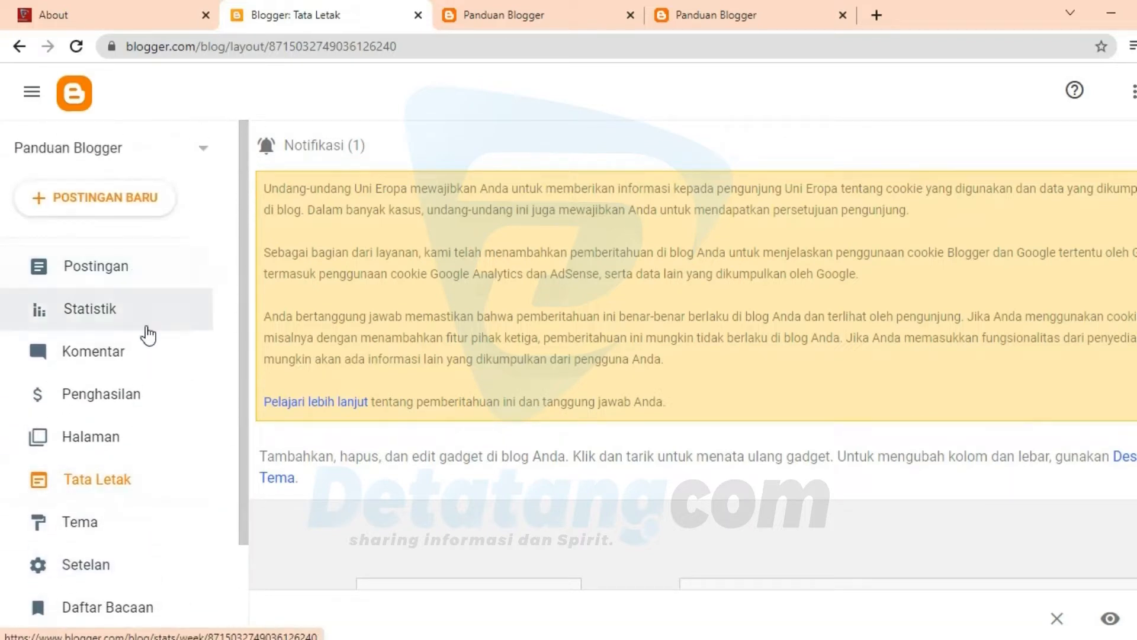
scroll(152, 457, down, 2)
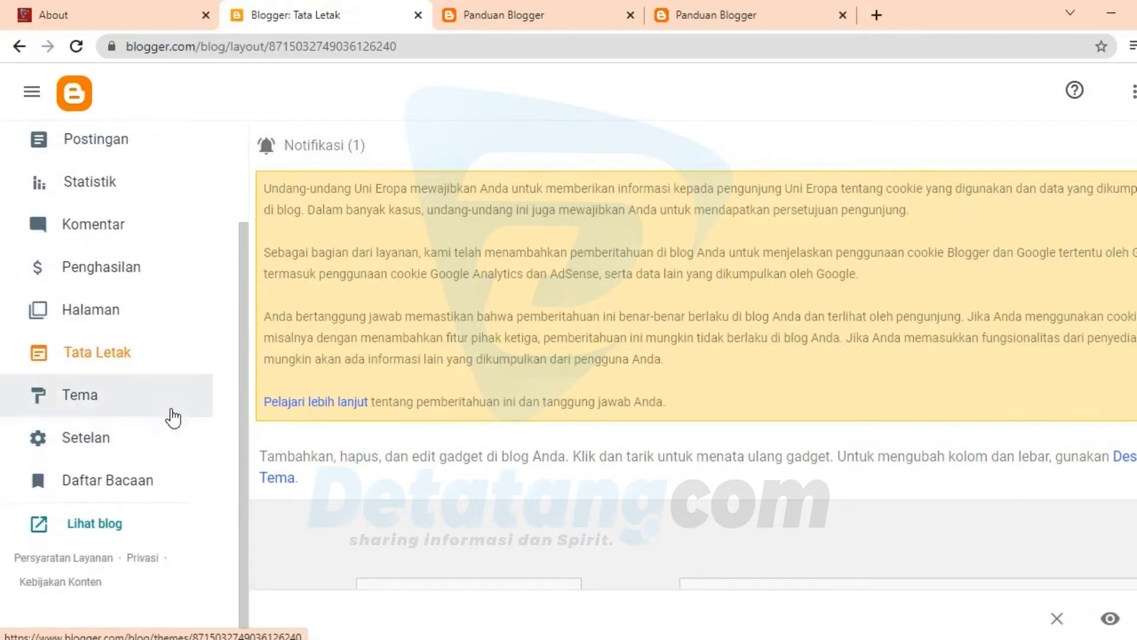
click(147, 451)
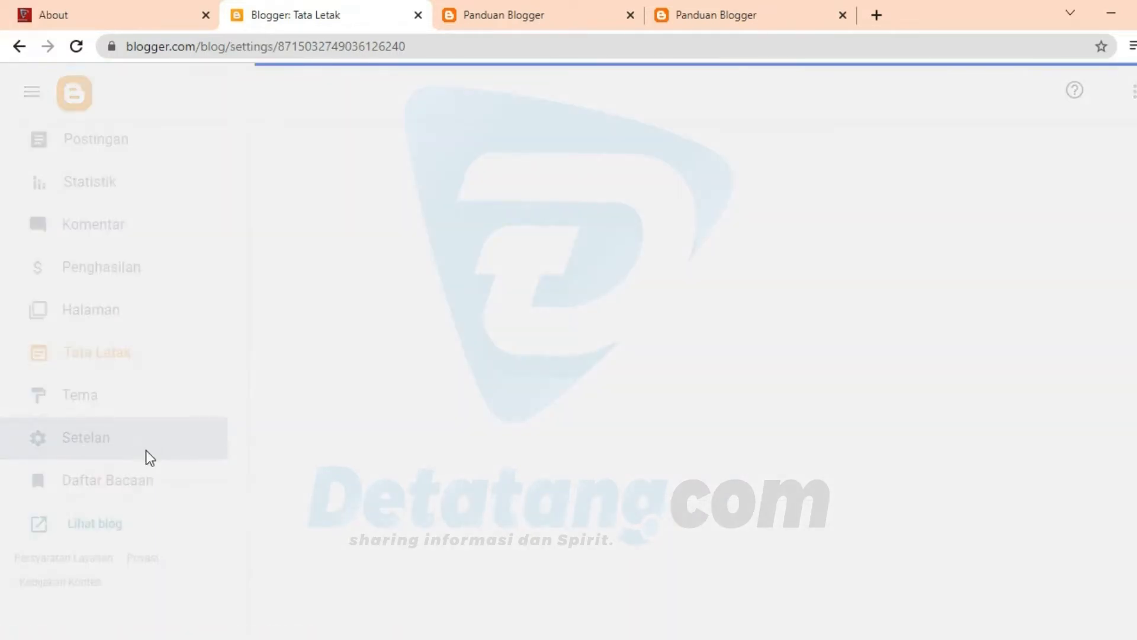
scroll(216, 428, down, 3)
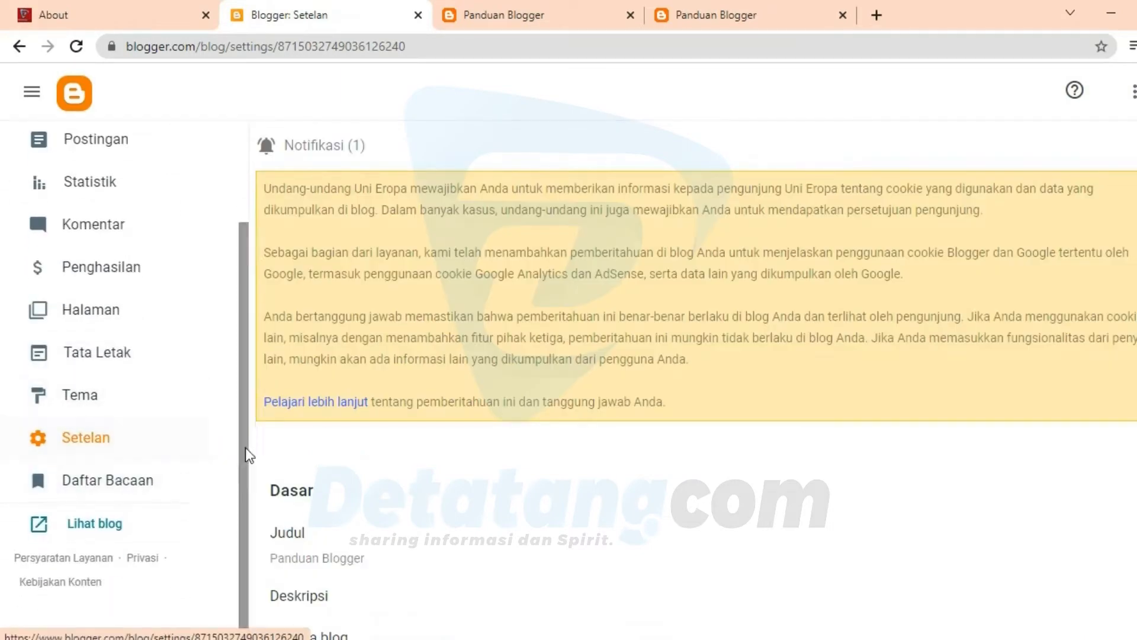
Step: View the blog's Judul setting in the Dasar section and close it without saving
scroll(470, 481, down, 3)
click(431, 390)
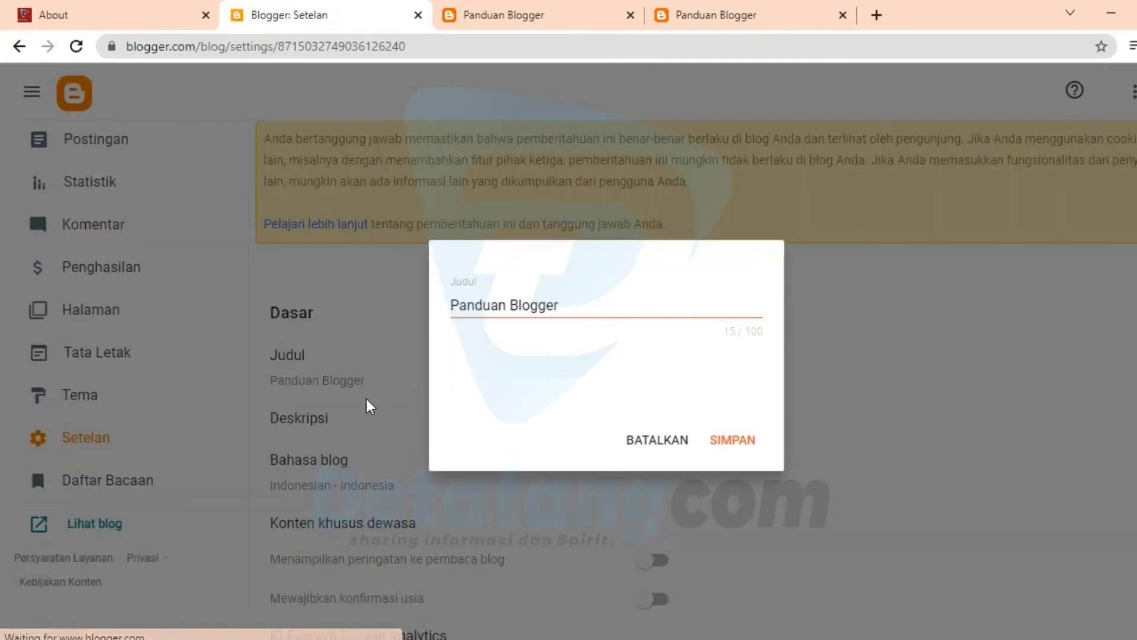
click(652, 450)
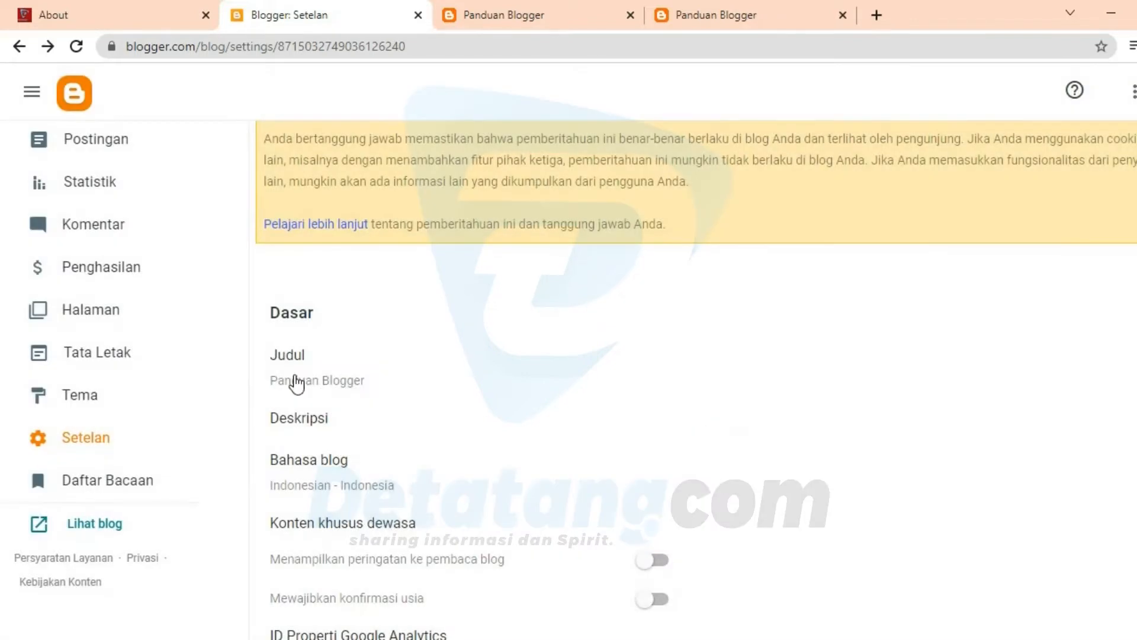
Step: Check that Bahasa blog is set to Indonesian - Indonesia and save the language setting
scroll(382, 444, down, 2)
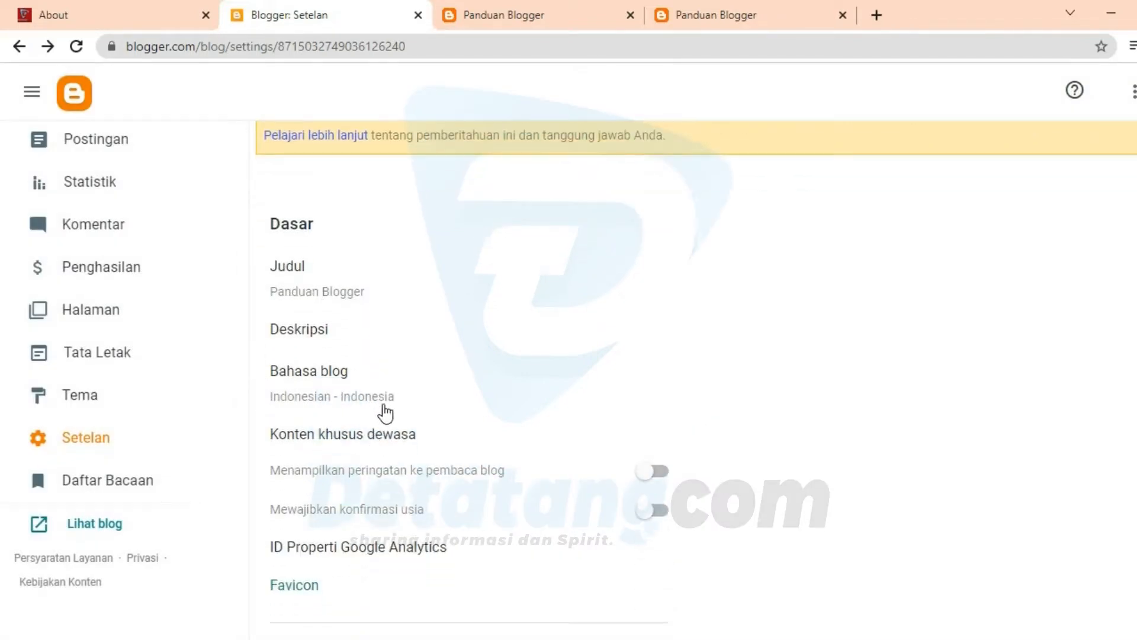
click(329, 398)
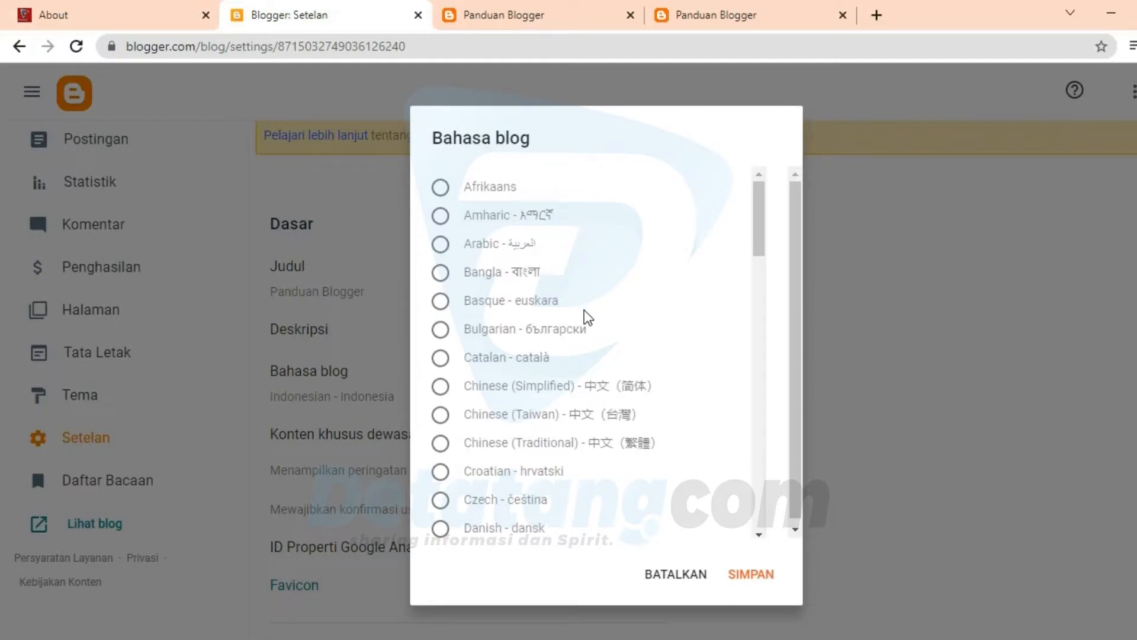
drag(762, 229, 734, 348)
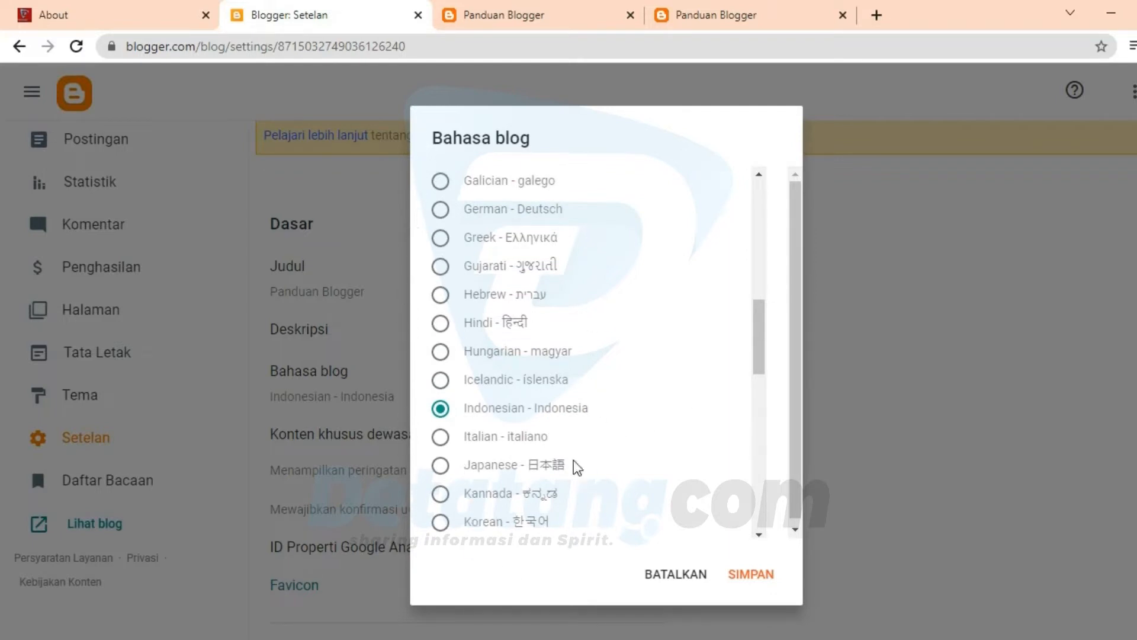
click(747, 577)
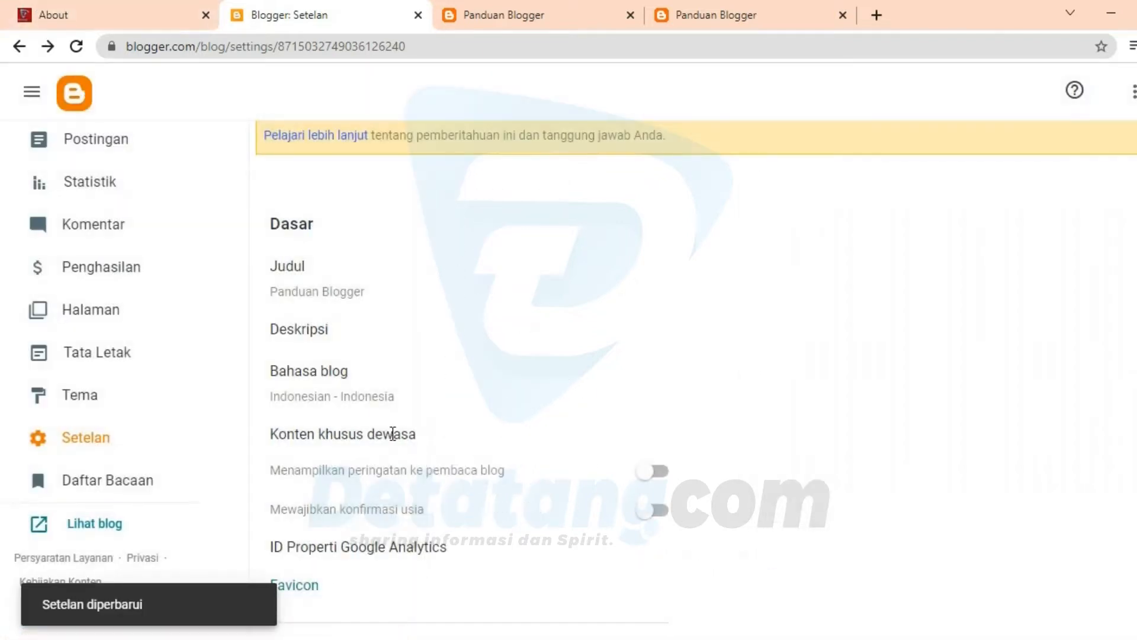
Step: Open the blog's empty Deskripsi setting in the Dasar section for editing
scroll(375, 409, down, 15)
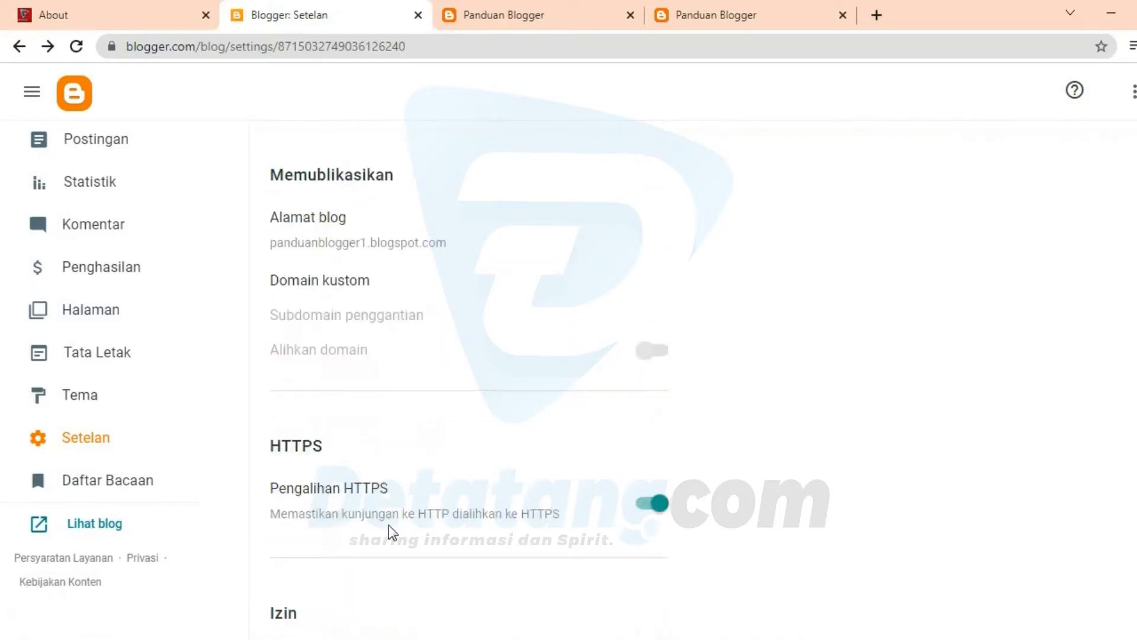
scroll(389, 546, down, 5)
scroll(390, 546, up, 20)
scroll(389, 546, up, 9)
scroll(389, 546, down, 6)
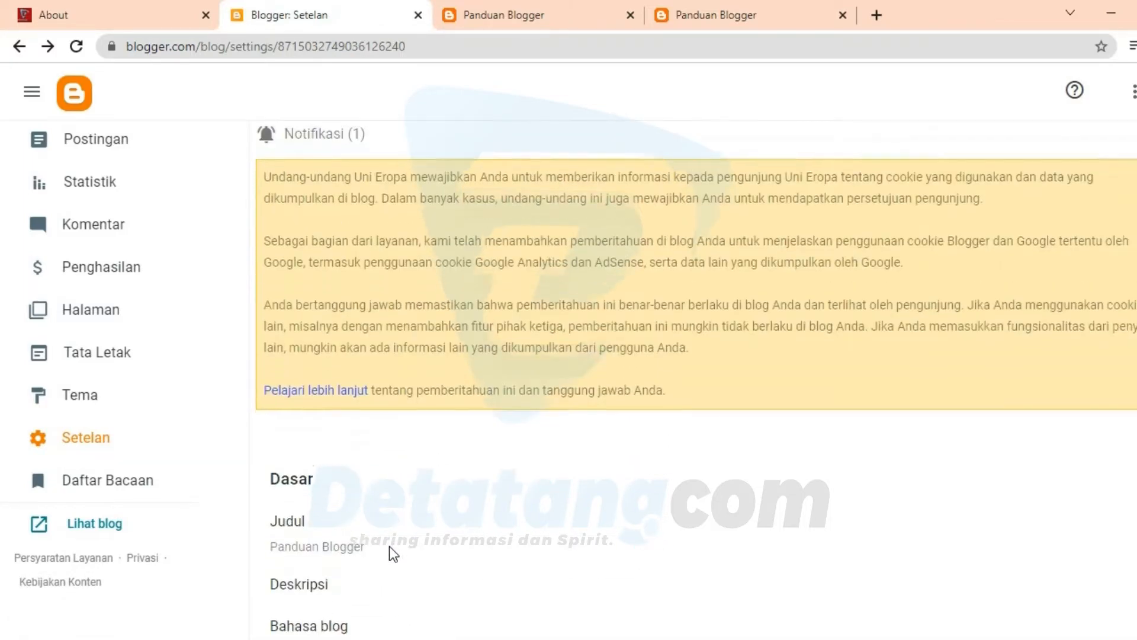
click(316, 244)
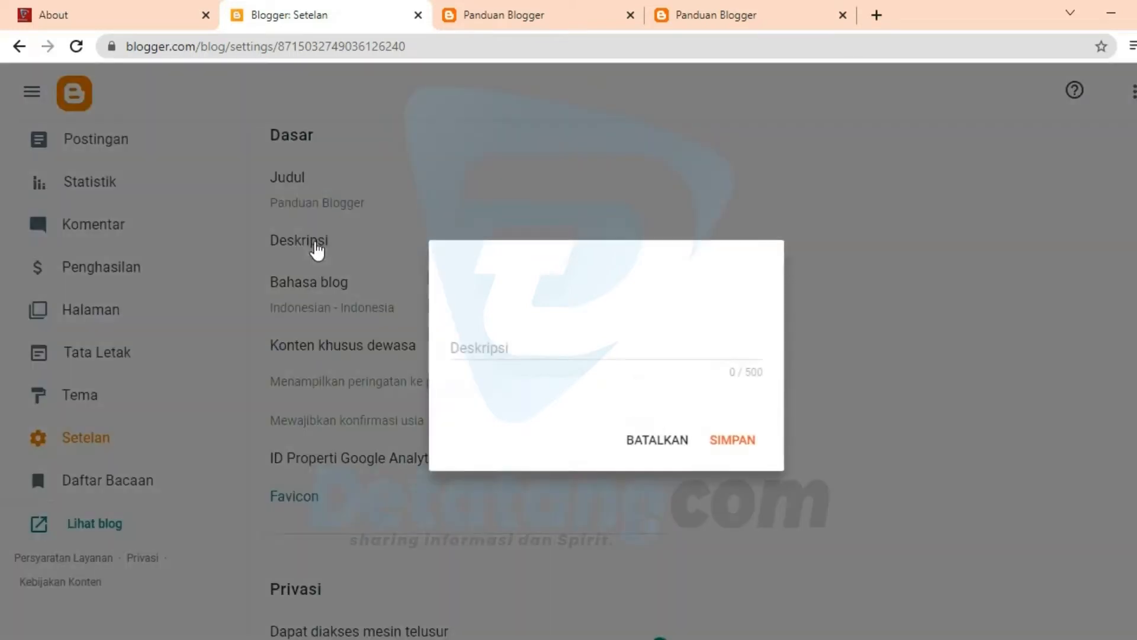
click(567, 363)
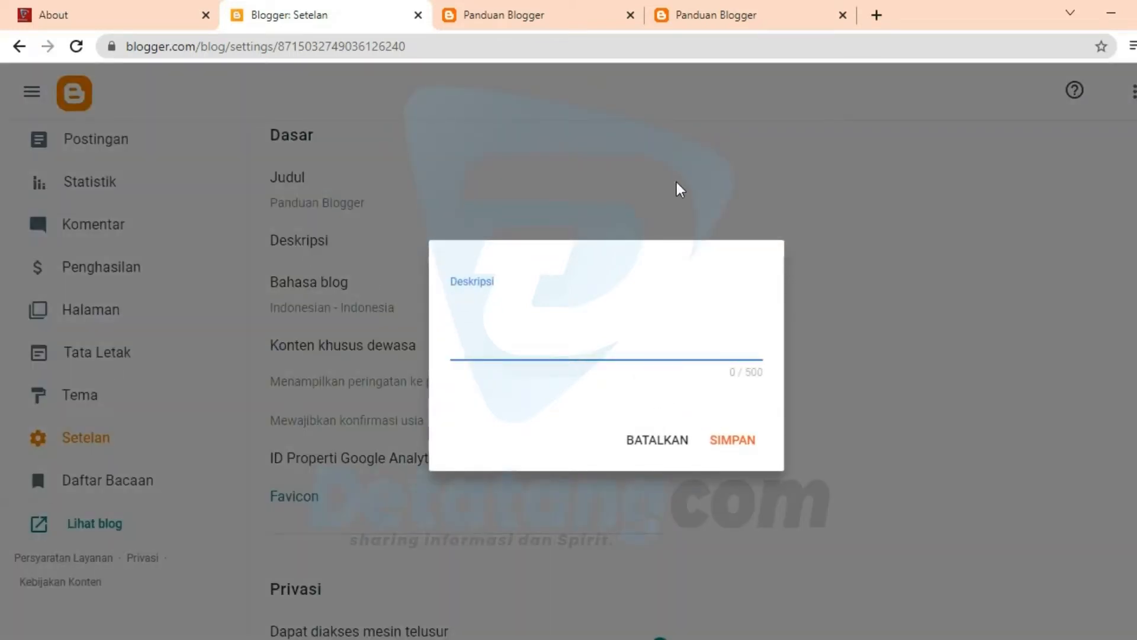
Step: Search Google for "membangun inspirasi" in a new browser tab
click(877, 15)
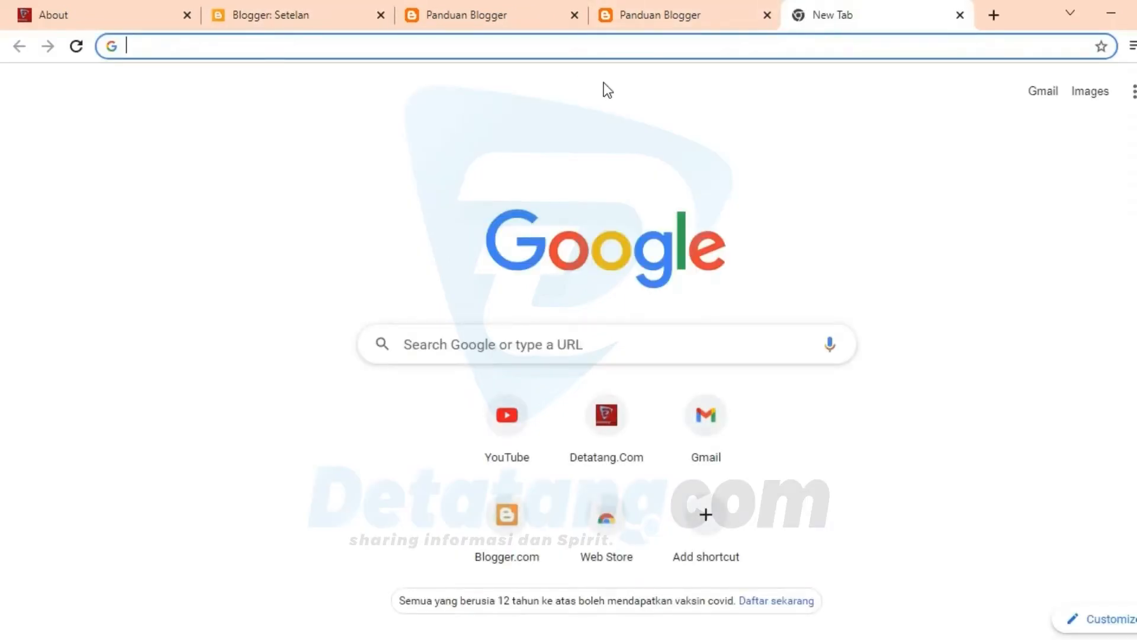
text(me)
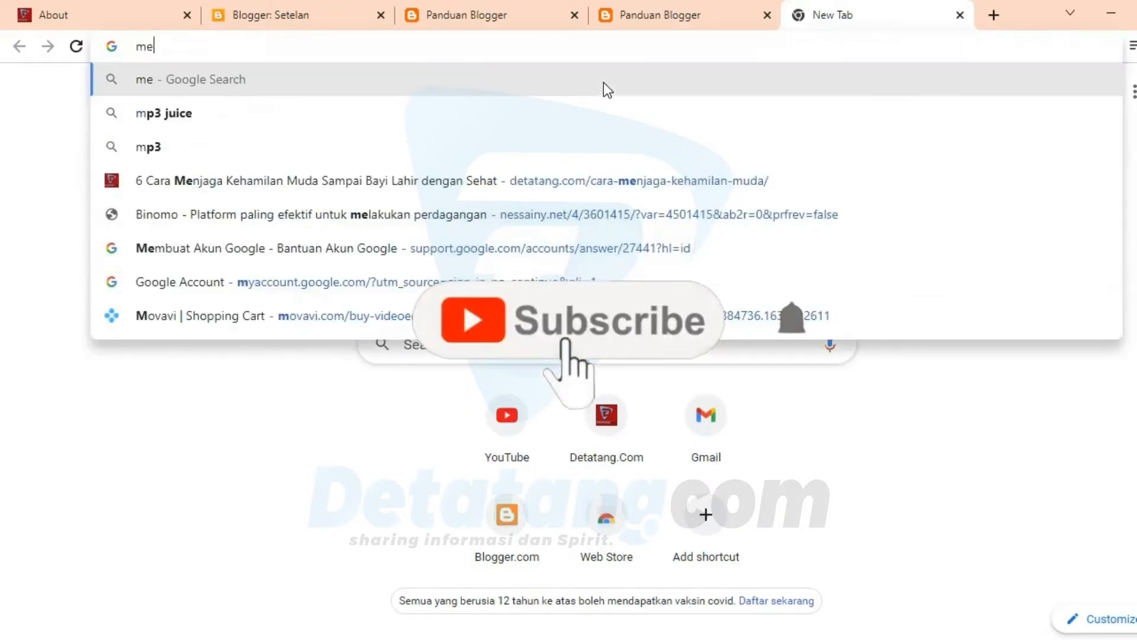
text(mbangu)
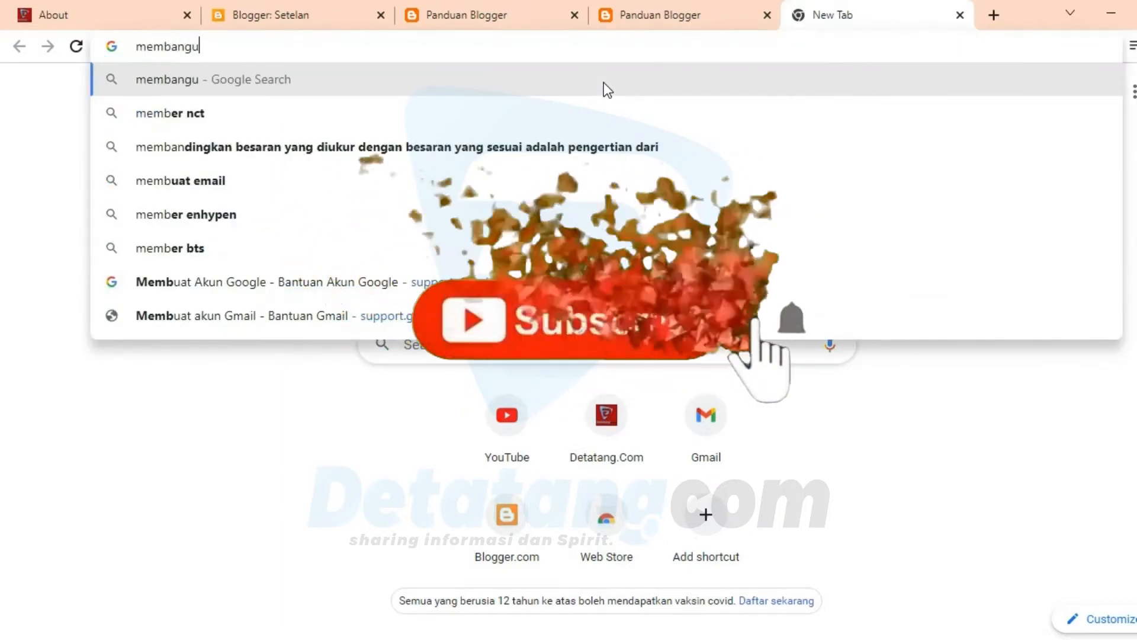
text(n inspirasi)
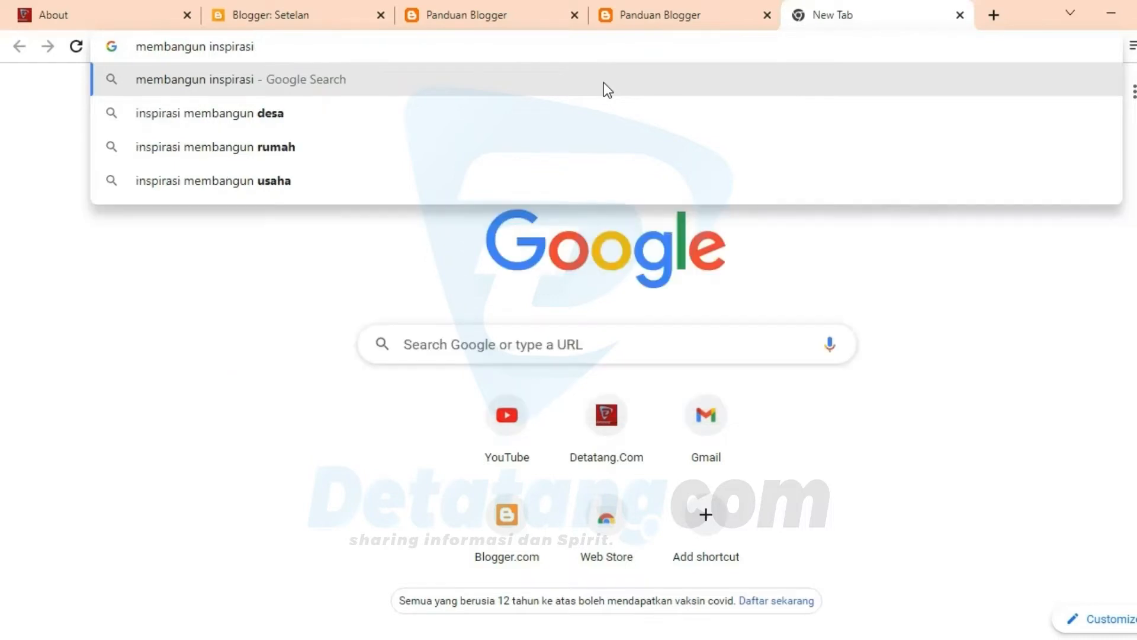
key(Return)
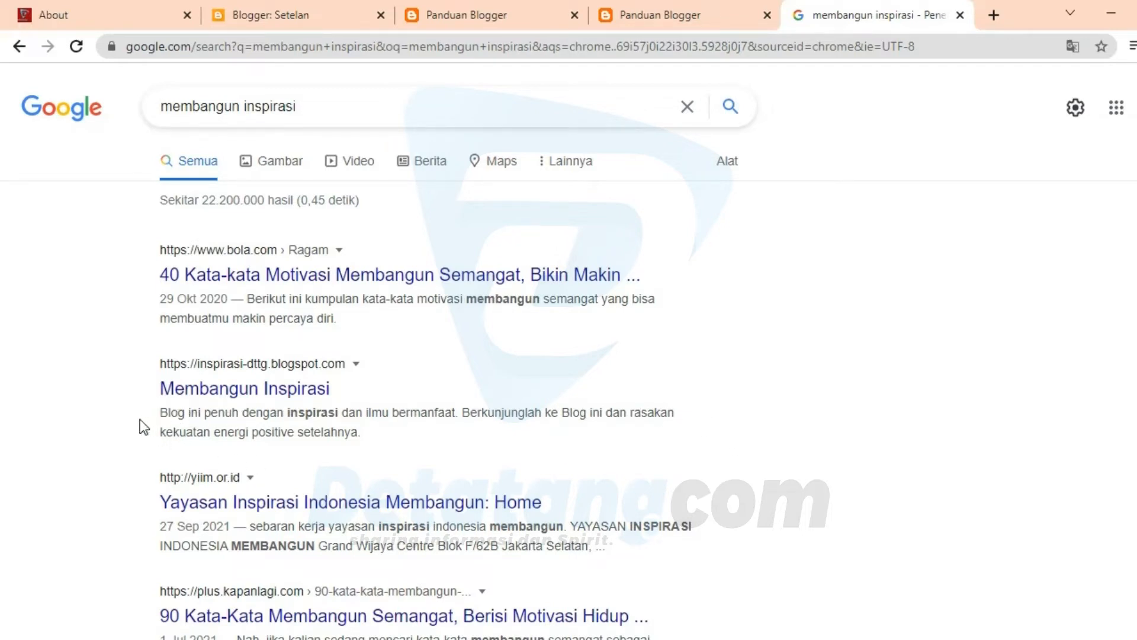
Step: Open the Membangun Inspirasi blog at inspirasi-dttg.blogspot.com from the results and look through its home page
click(227, 405)
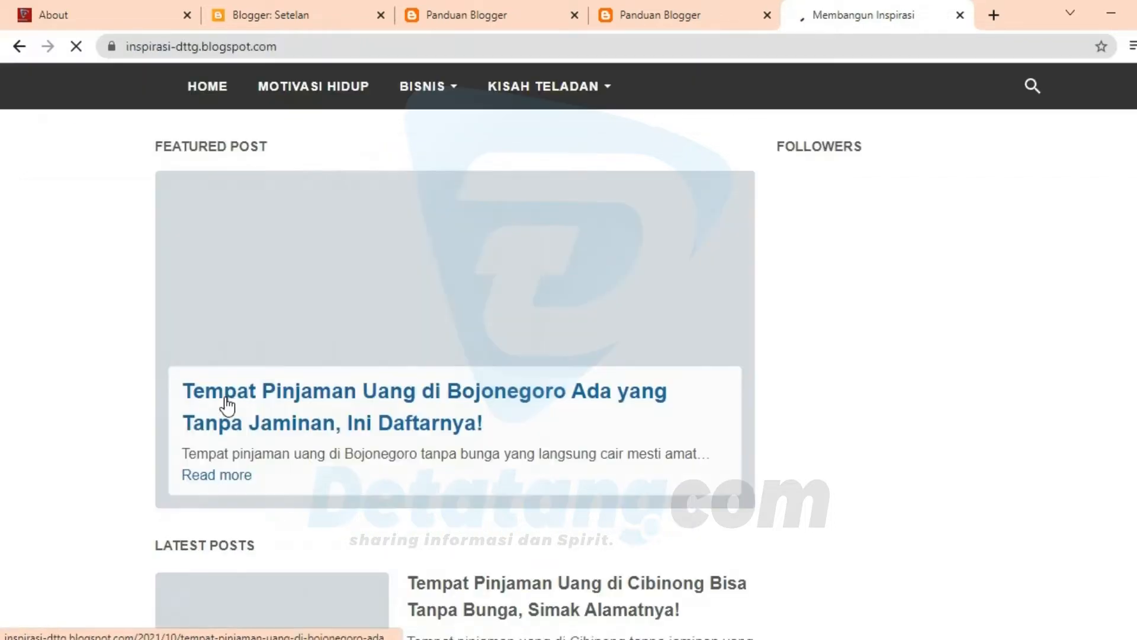
scroll(483, 516, down, 10)
scroll(483, 514, down, 3)
scroll(483, 515, up, 10)
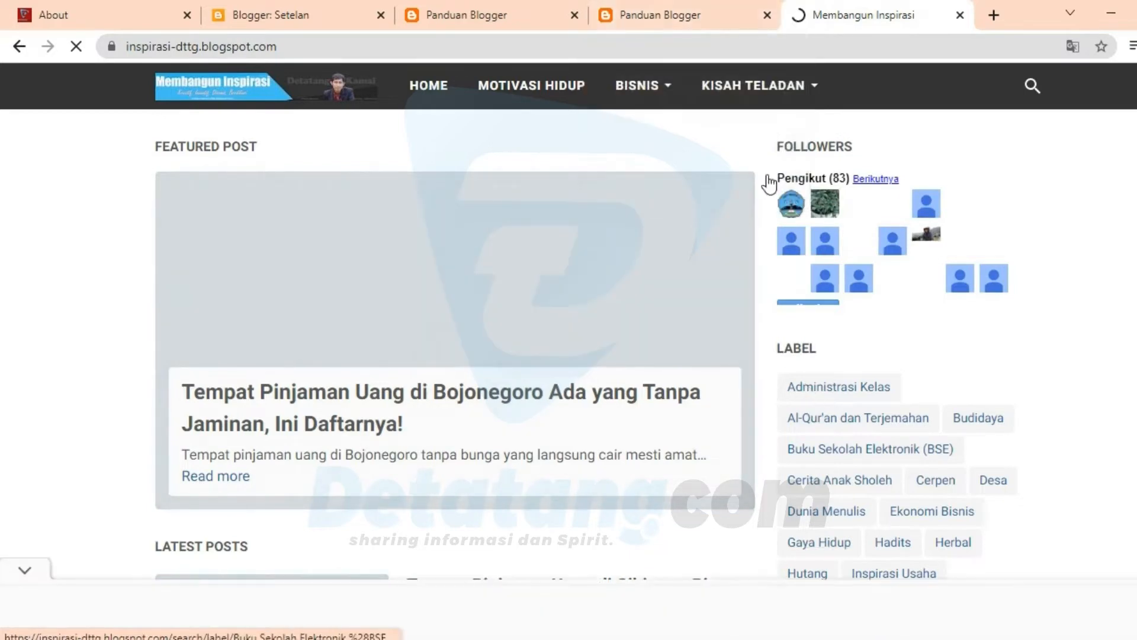
Step: Return to the Blogger settings tab and begin the Deskripsi with "Panduan Blogger adalah blog yang membahas berbagai panduan"
click(669, 17)
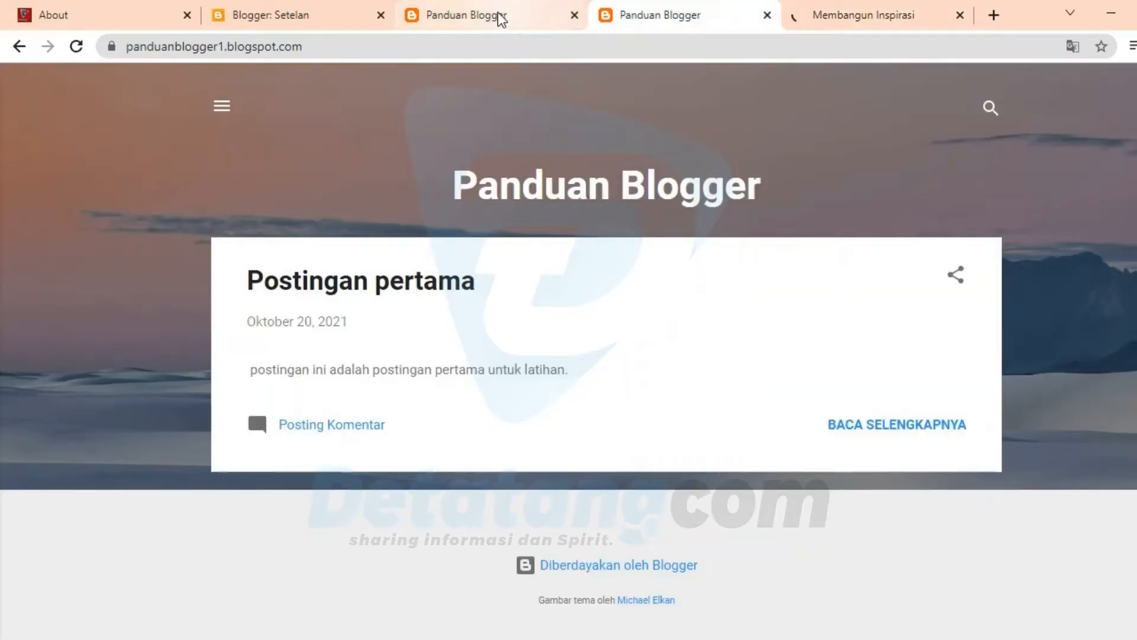
click(500, 17)
click(361, 11)
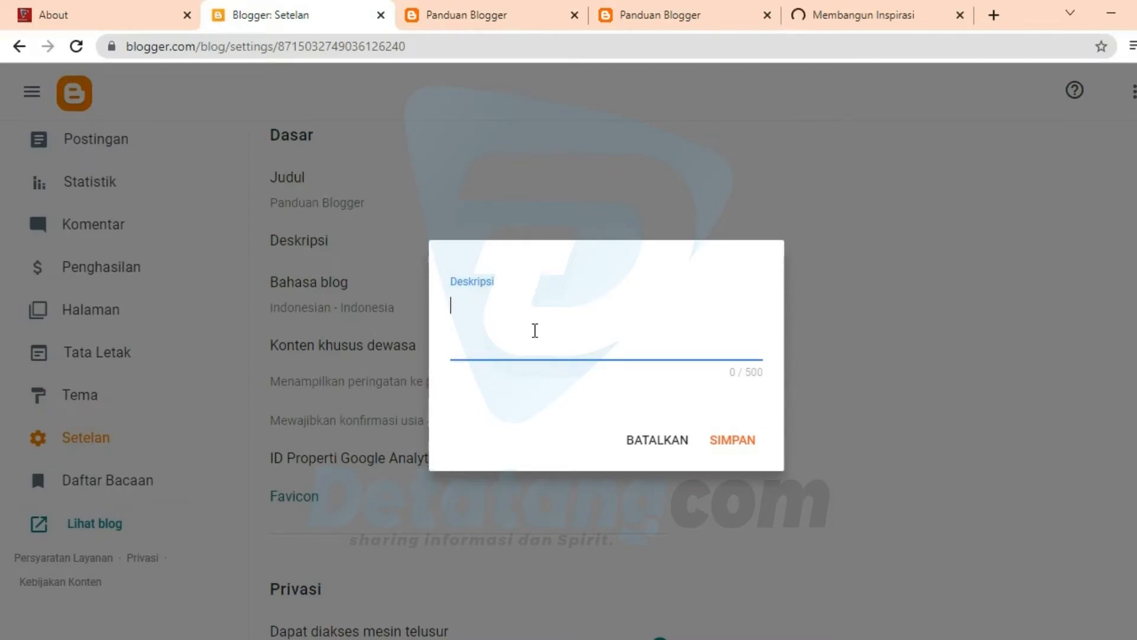
text(Panduan)
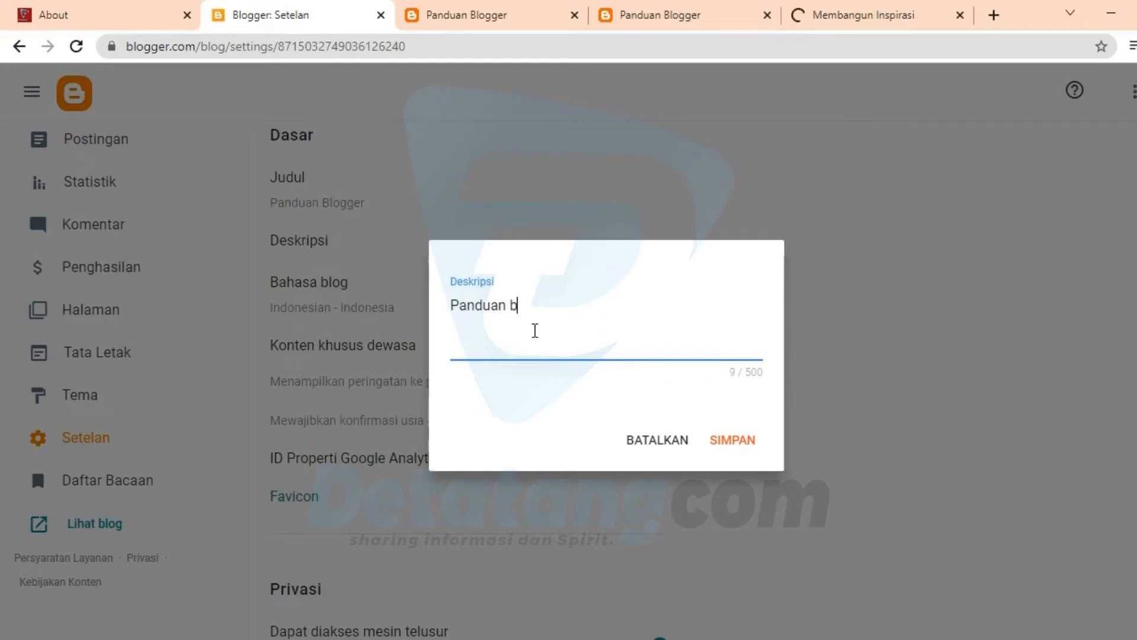
text( Blogger adalah blog )
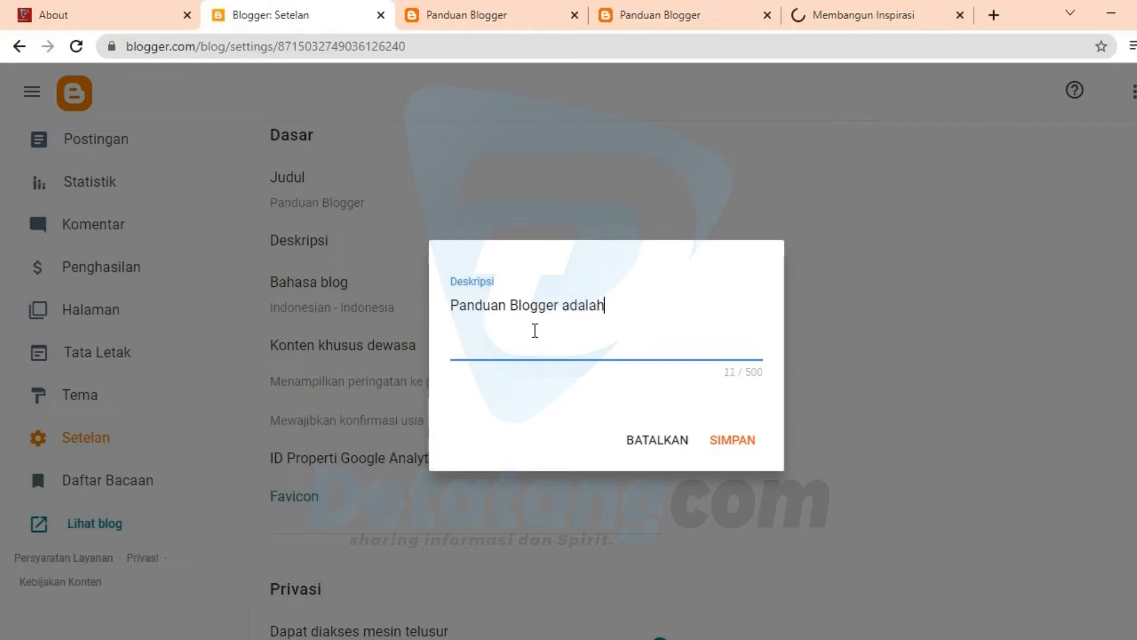
text(yan)
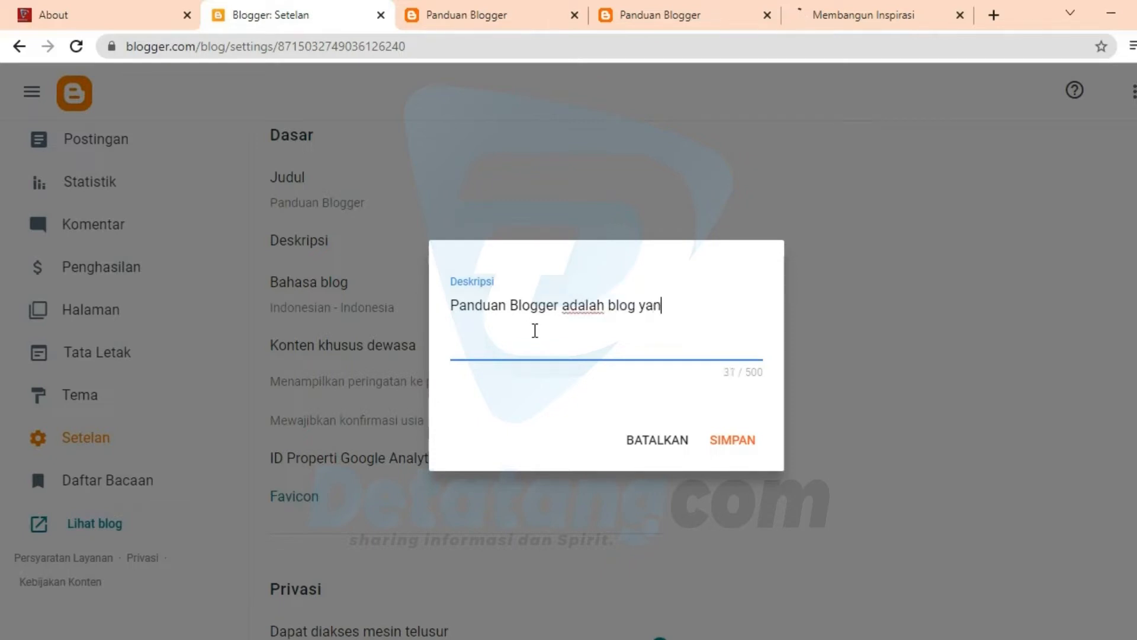
text(g membaha)
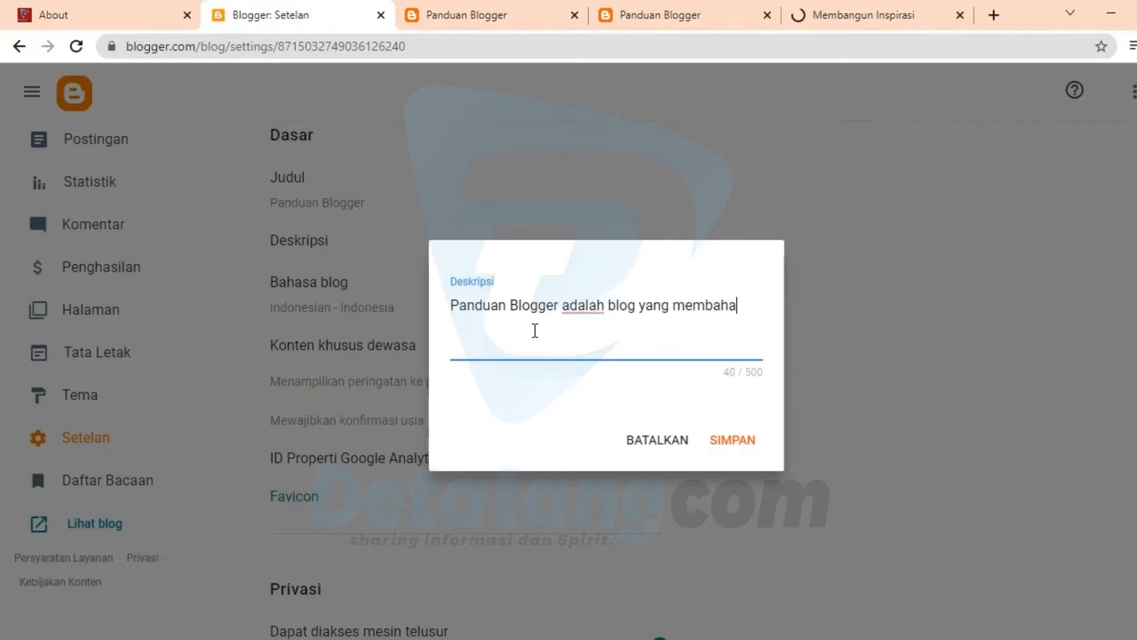
text(s berbagai )
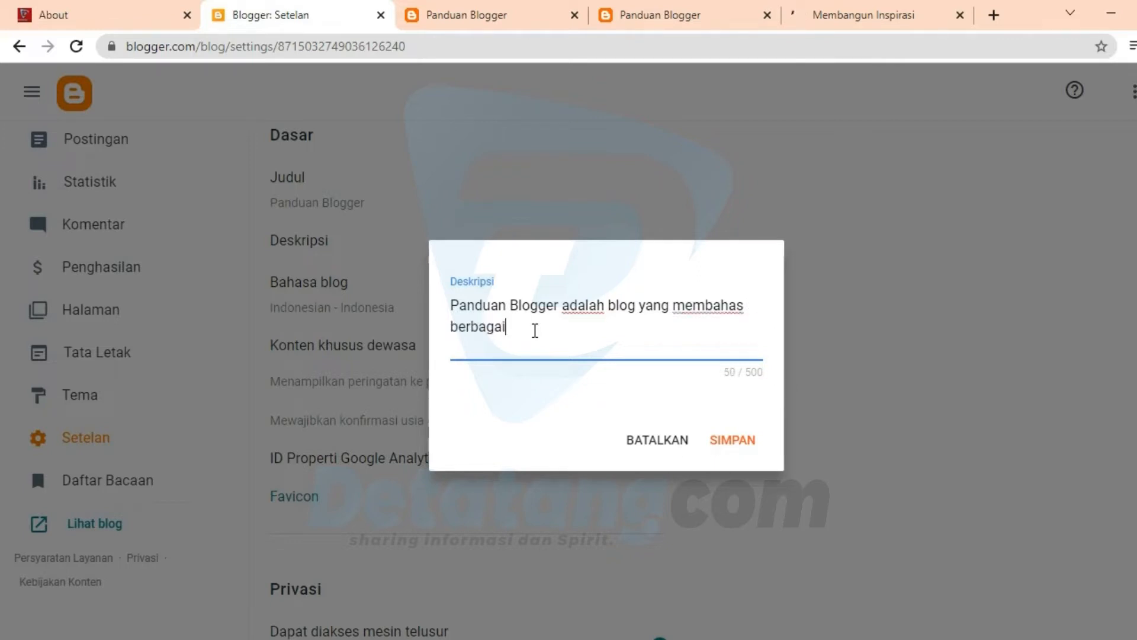
text(panduan)
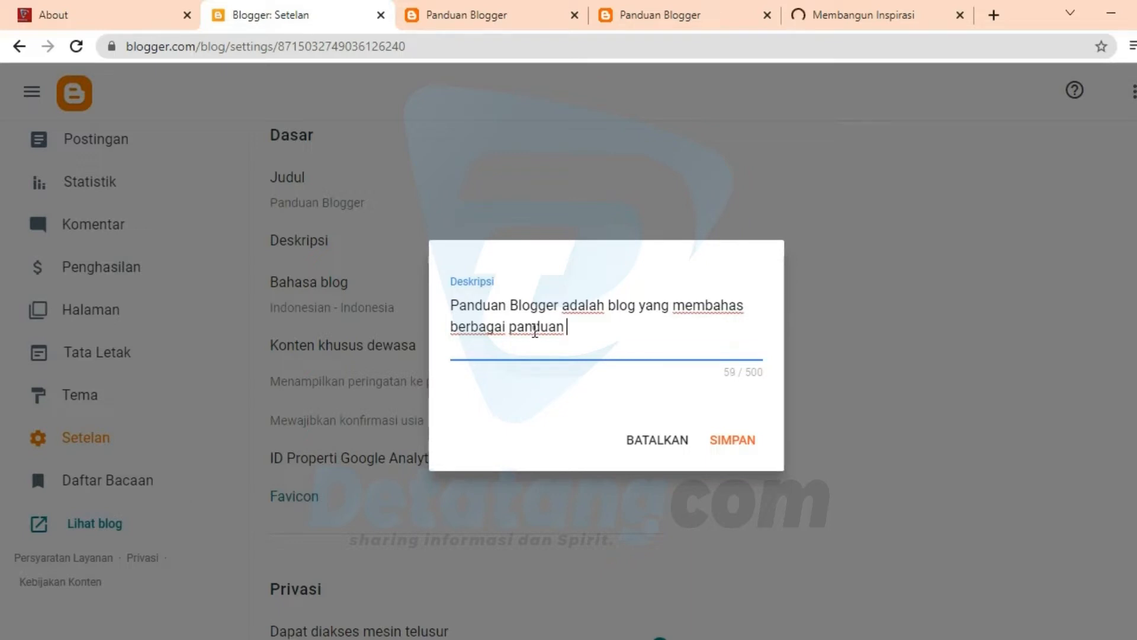
Step: Continue the description's first sentence with "blog, mulai dari tingkat dasar hingga profesional"
text(blog)
text(, mulai )
text(dari )
text(ringi)
key(BackSpace)
key(BackSpace)
key(BackSpace)
text(tingkat dasar hin)
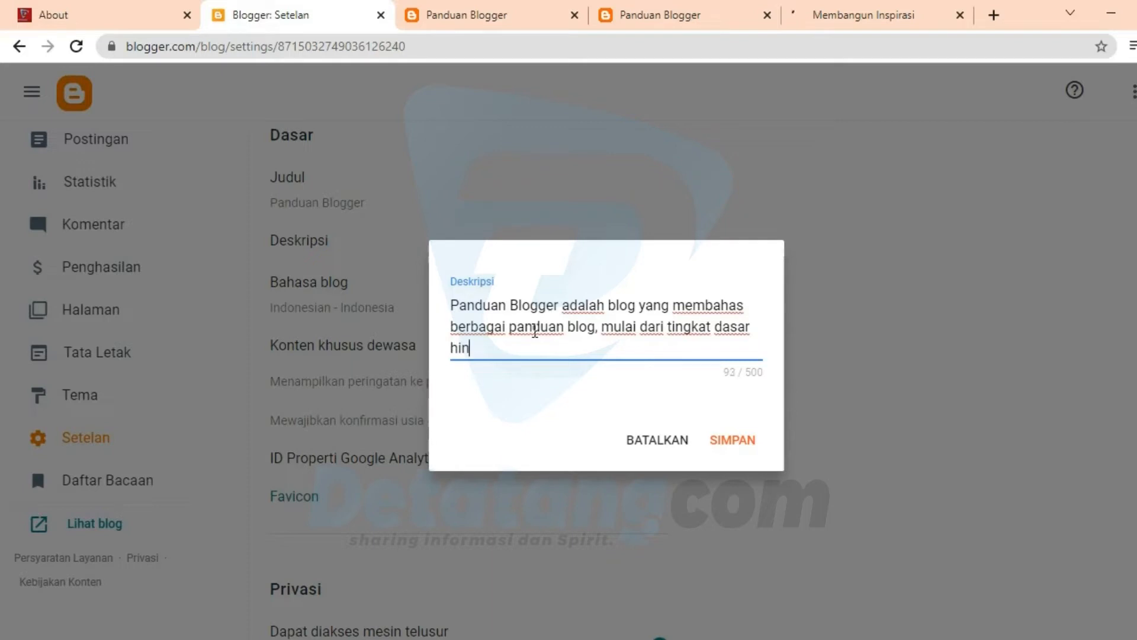
text(gga pro)
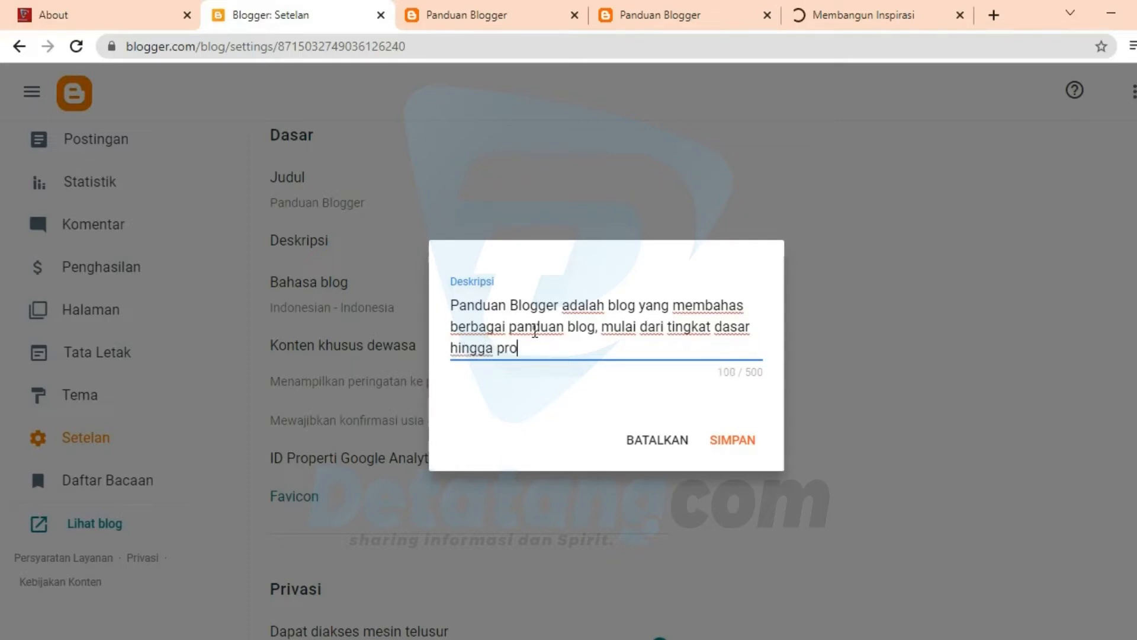
text(fesional. Bagi A)
Step: End the description's first sentence with a full stop and begin the second with "Bagi Anda yang ingin mendalami"
text(nda)
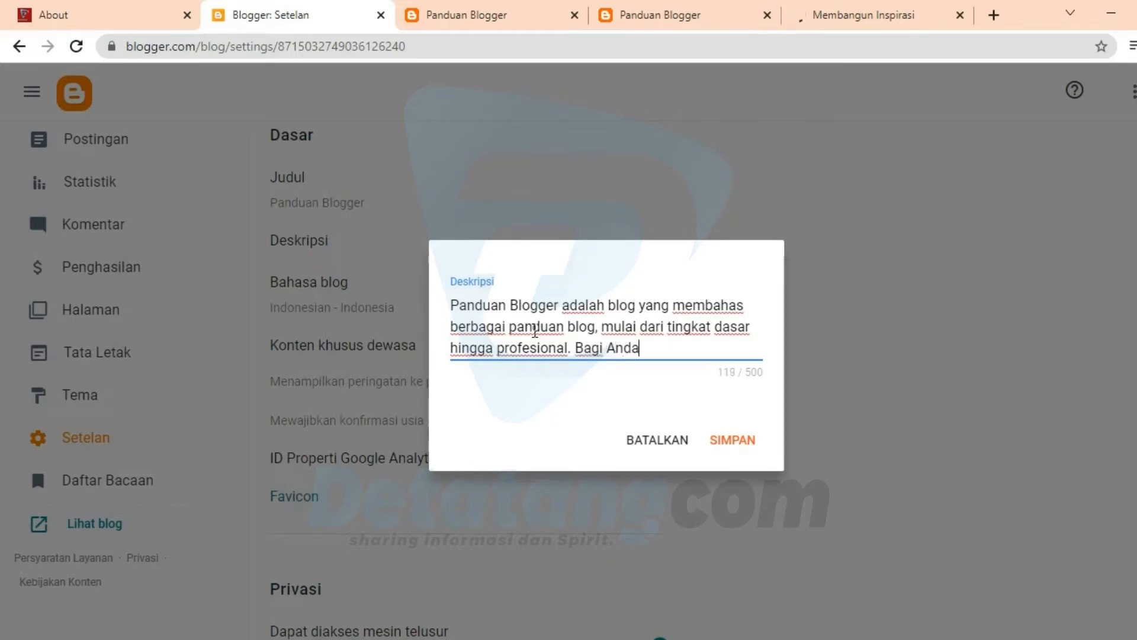
text( yang ingi)
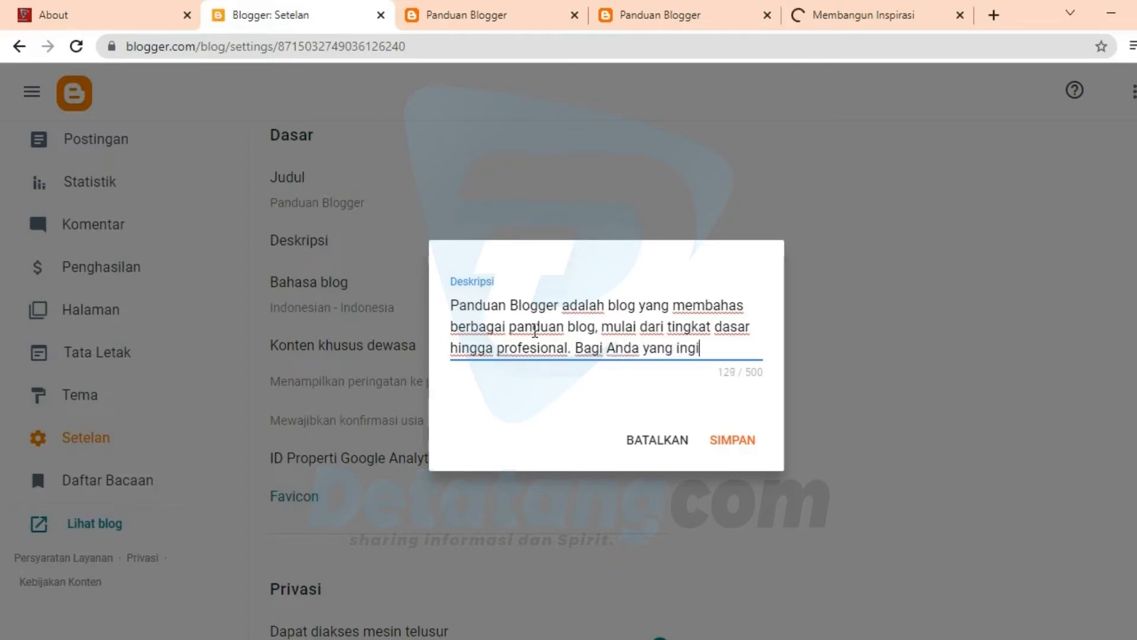
text(n mendalamau)
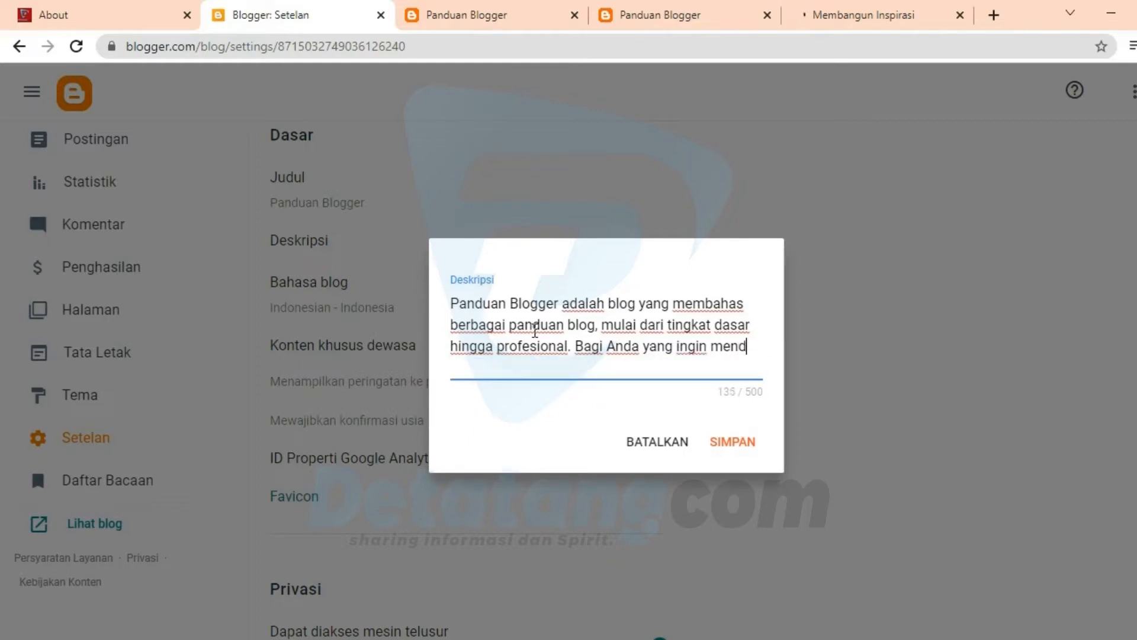
key(BackSpace)
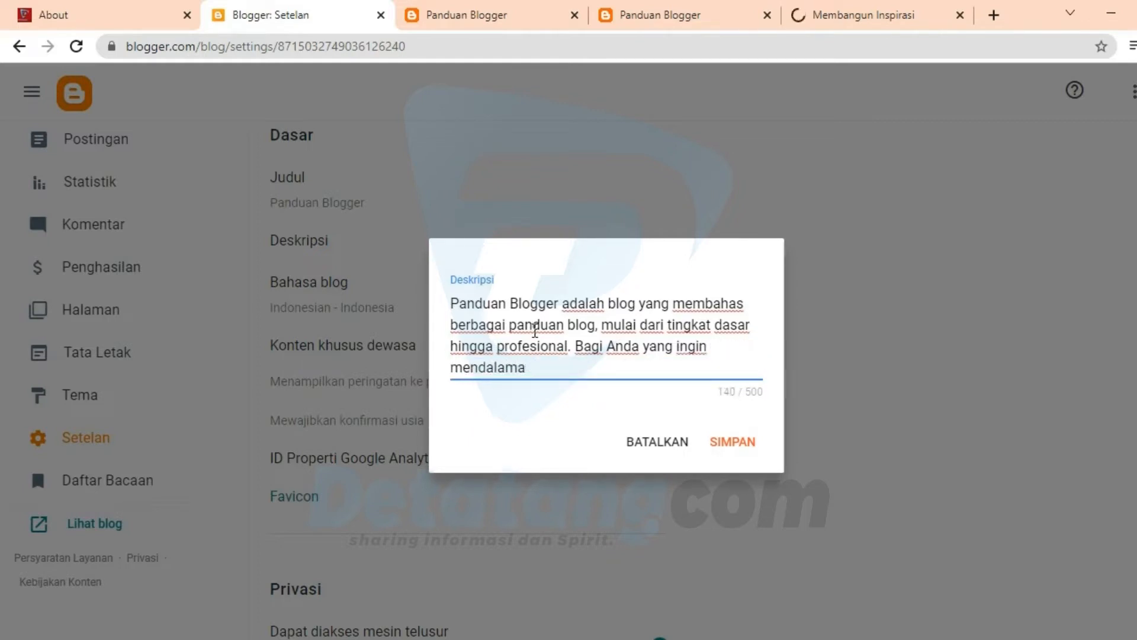
text(u)
key(BackSpace)
text(i dn)
Step: Finish the description with "dunia blogger, silahkan kunjungi situs ini.", copy the whole text and save it
key(BackSpace)
text(unia blogger, silahkan kunjungi situs ini.)
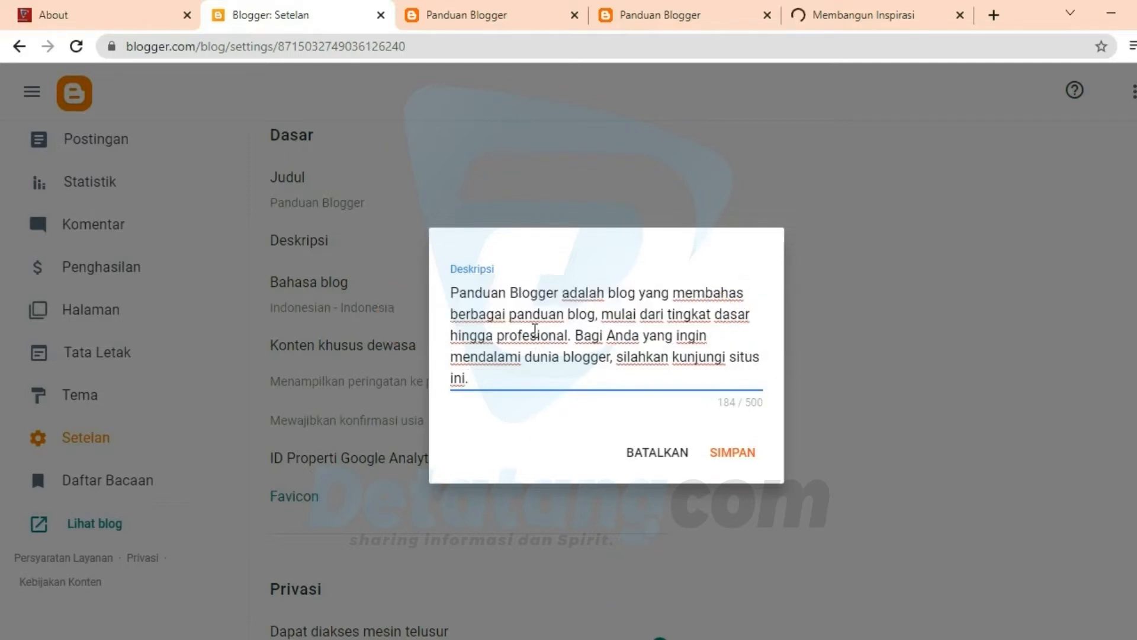
key(ctrl+a)
key(ctrl+c)
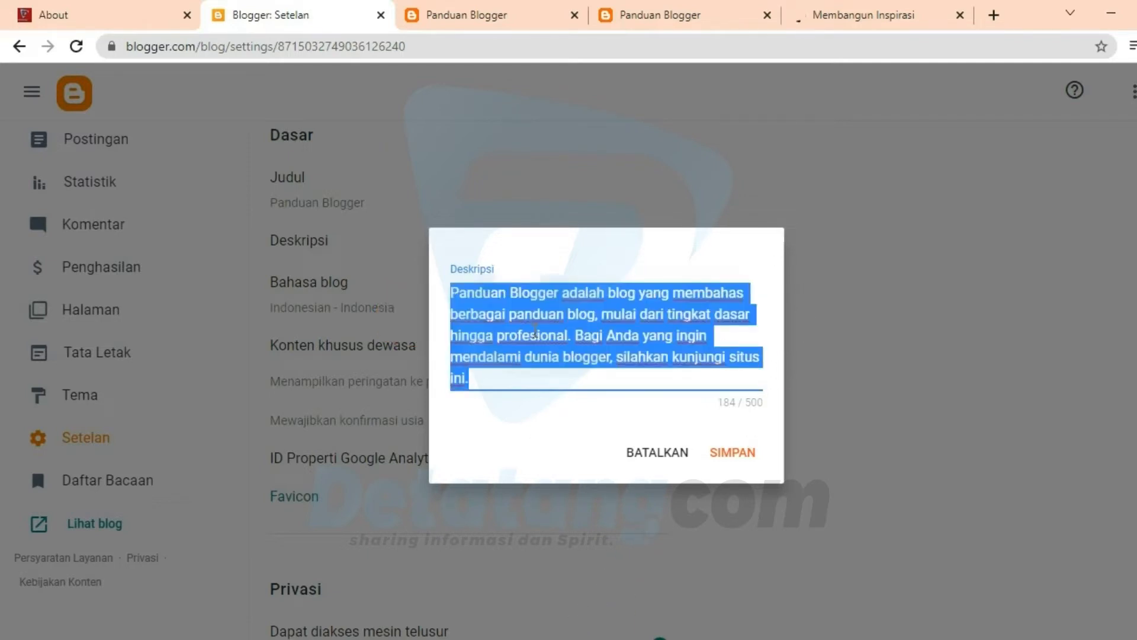
click(740, 454)
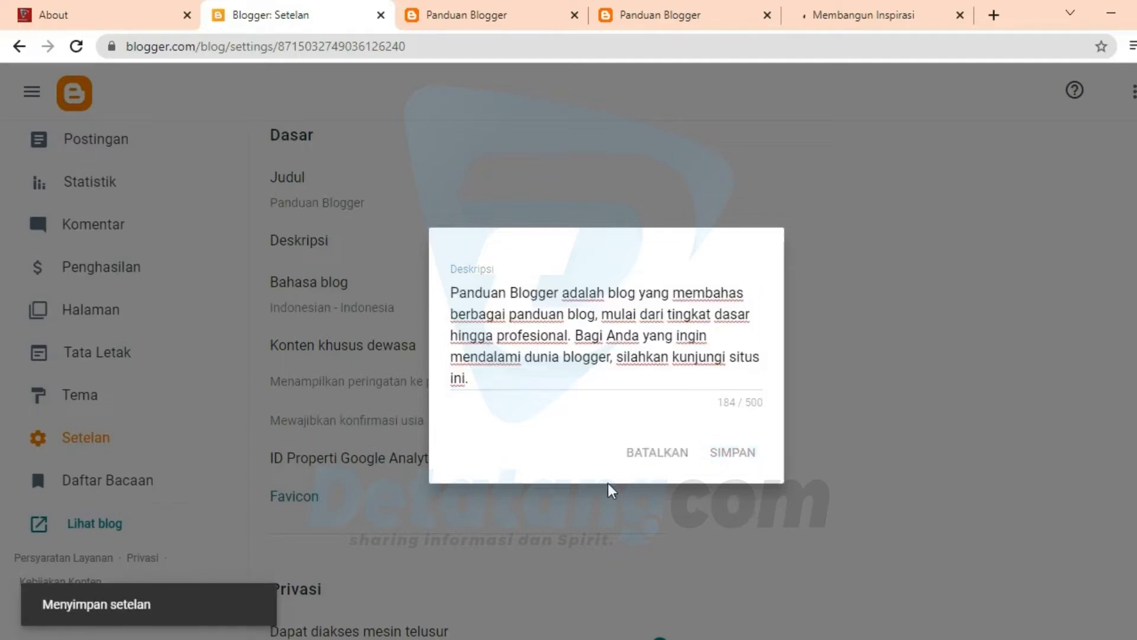
Step: Enable the search description under Tag meta, fill Deskripsi penelusuran with the copied blog description and save it
scroll(562, 424, down, 5)
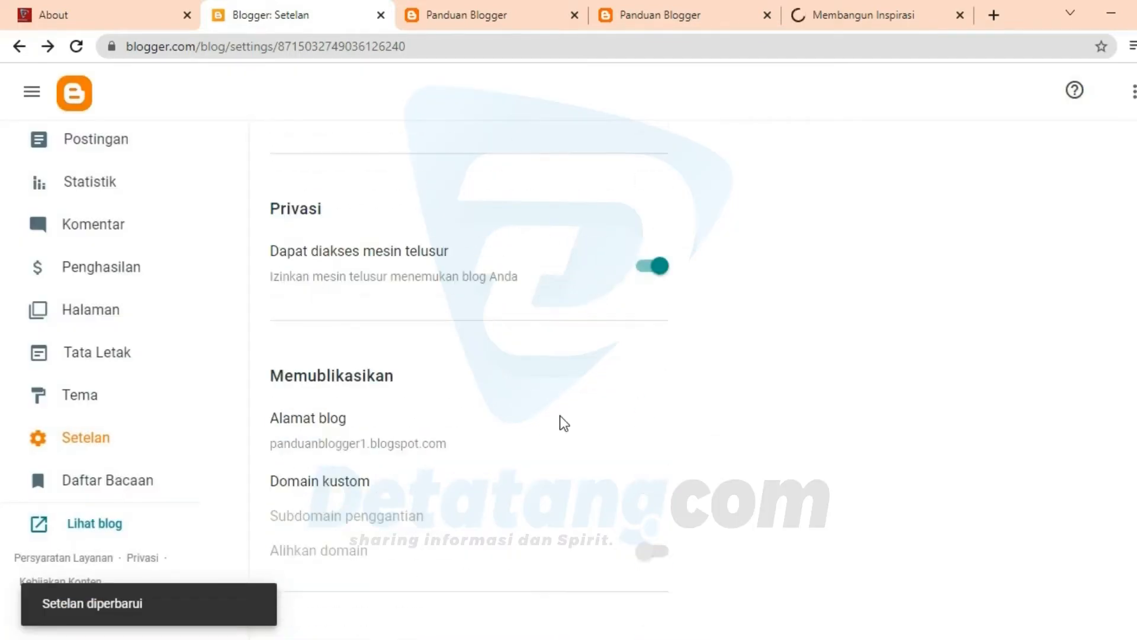
scroll(560, 416, down, 15)
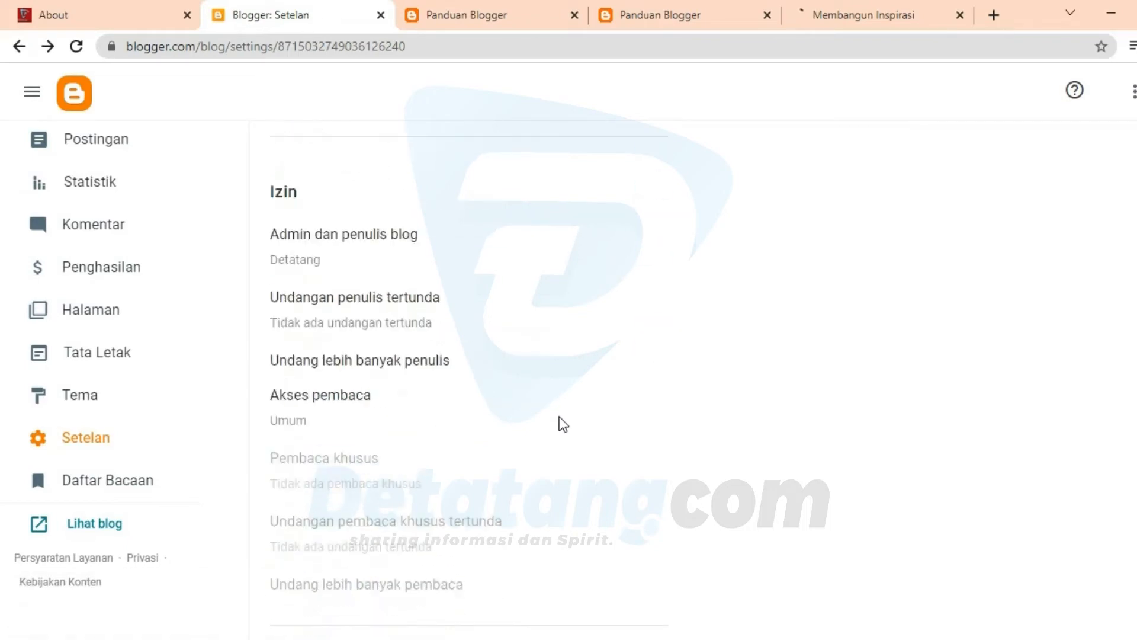
scroll(559, 418, down, 18)
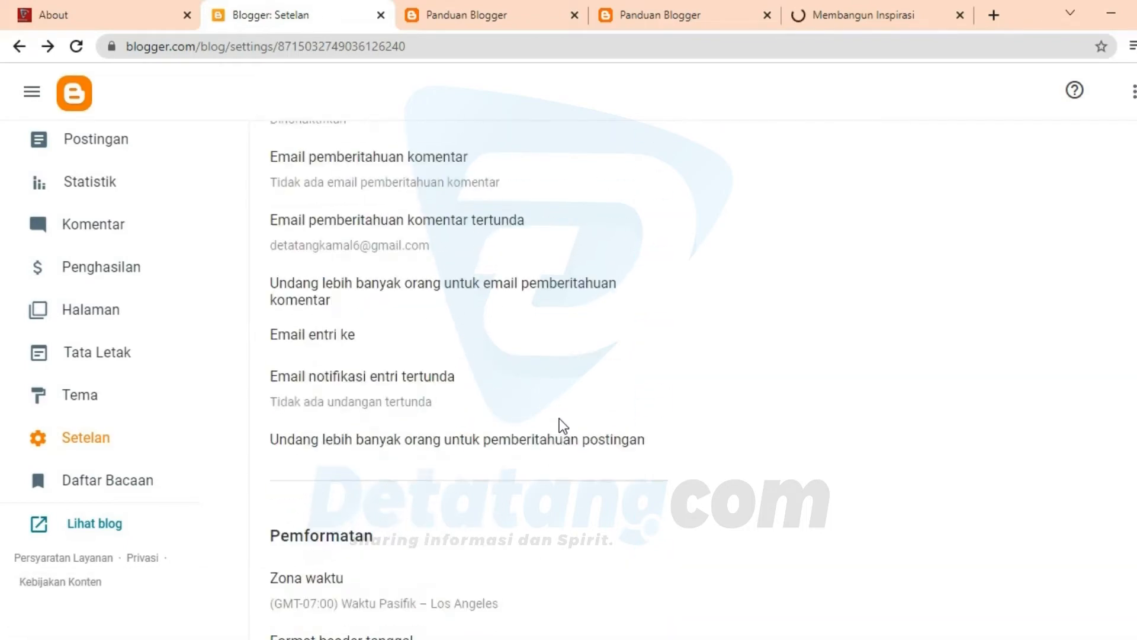
scroll(563, 426, down, 13)
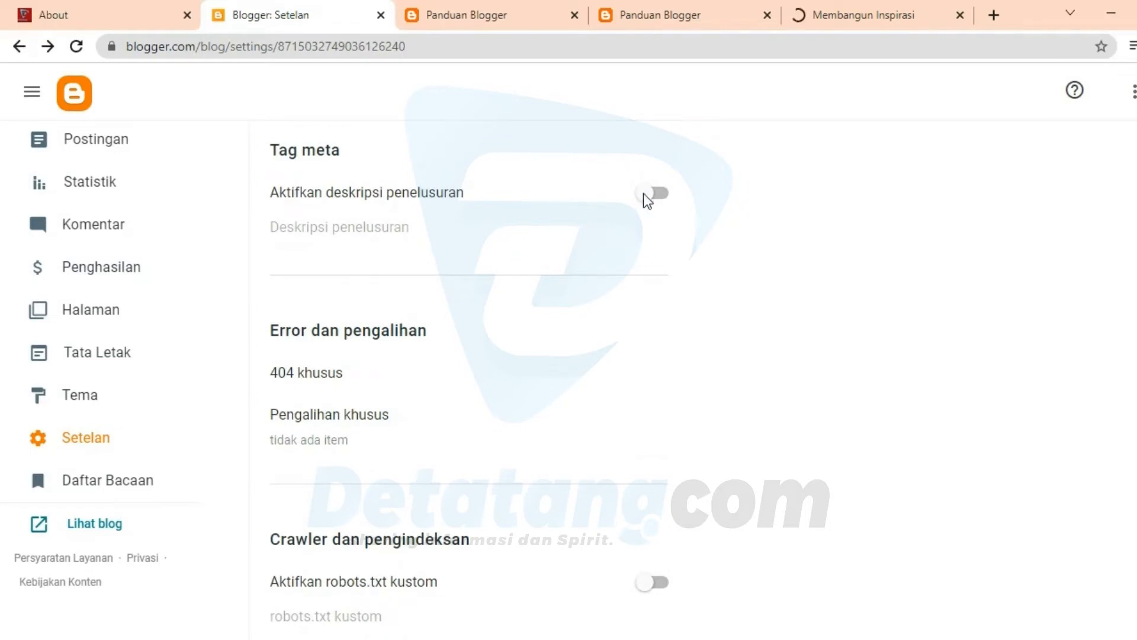
click(660, 197)
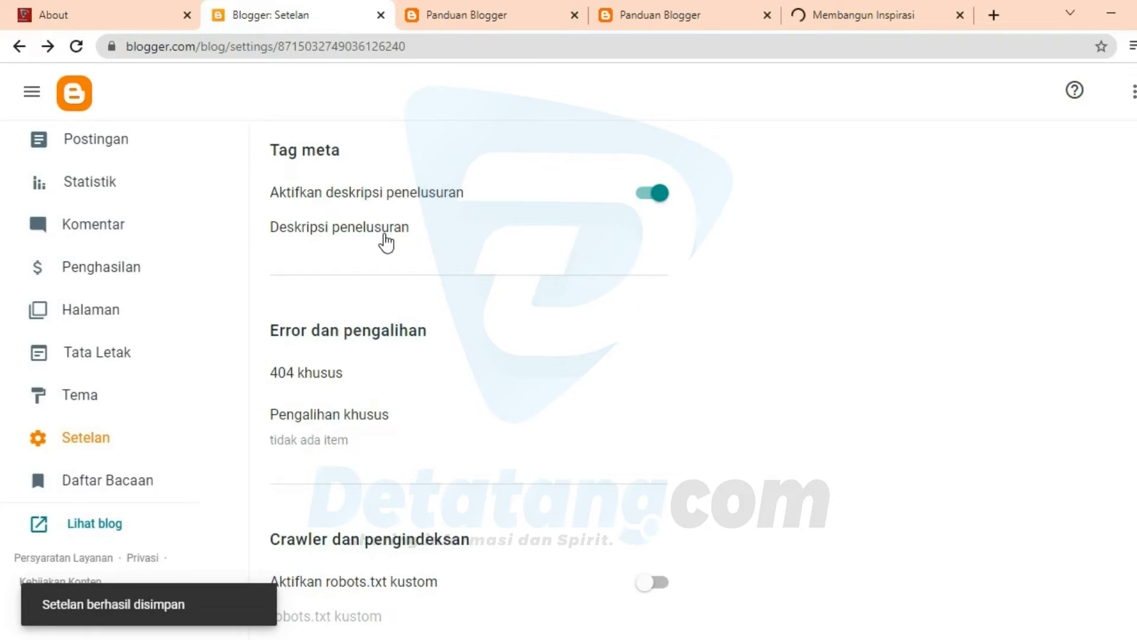
click(385, 237)
click(458, 349)
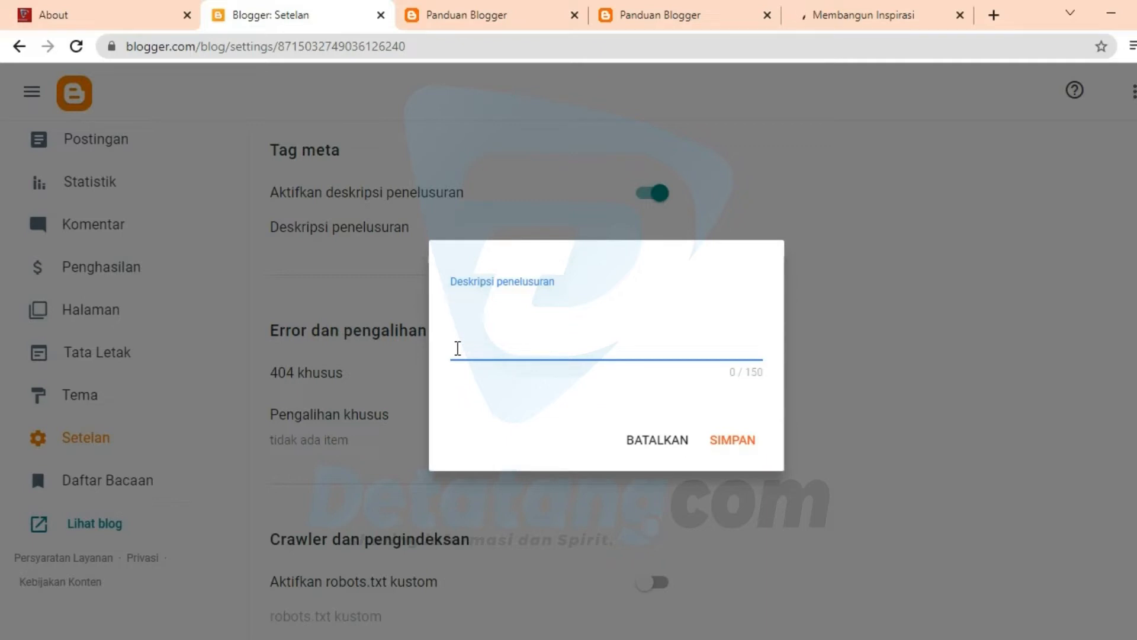
key(ctrl+v)
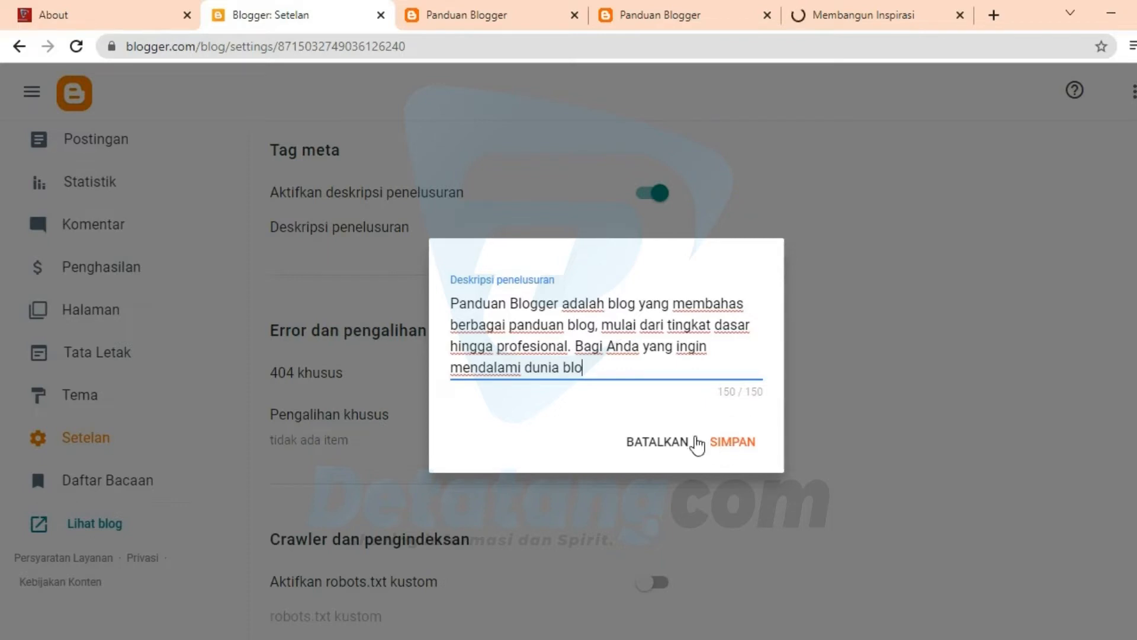
click(732, 452)
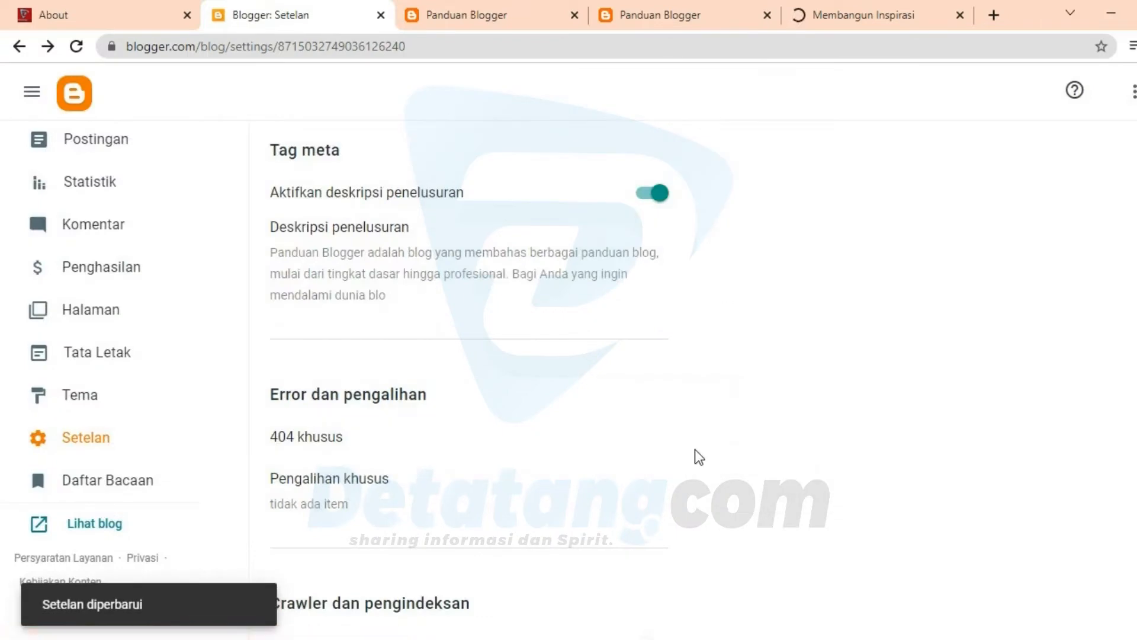
Step: Go back to the Favicon setting under Dasar and compare the tab icons of the Panduan Blogger, Membangun Inspirasi and Detatang sites
scroll(620, 436, up, 15)
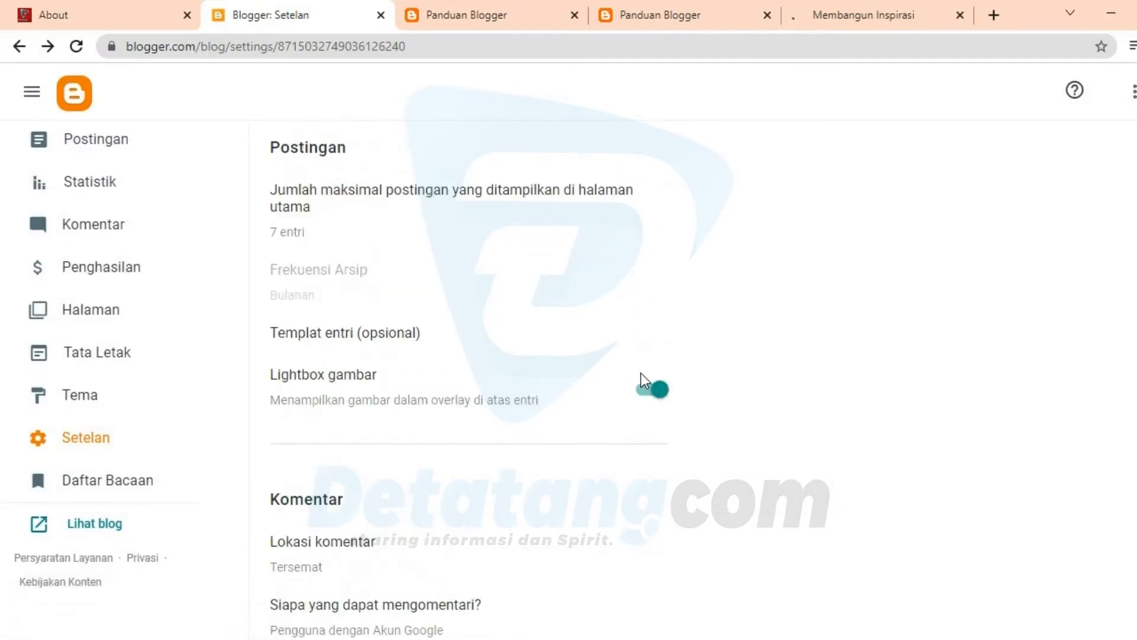
scroll(641, 373, up, 6)
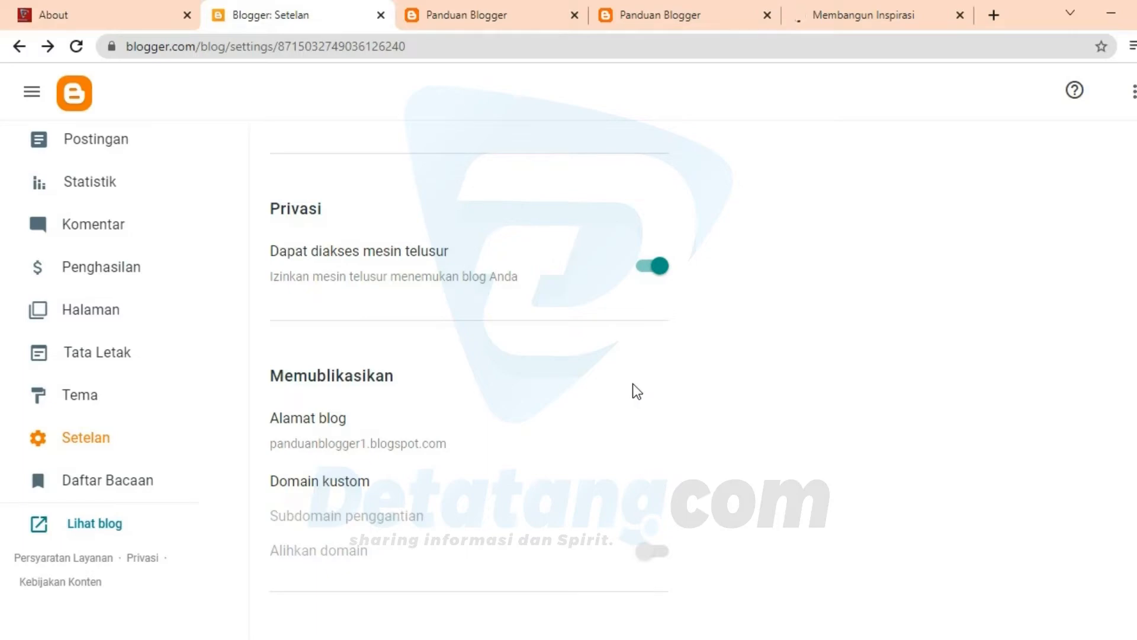
scroll(633, 386, up, 5)
scroll(627, 386, up, 5)
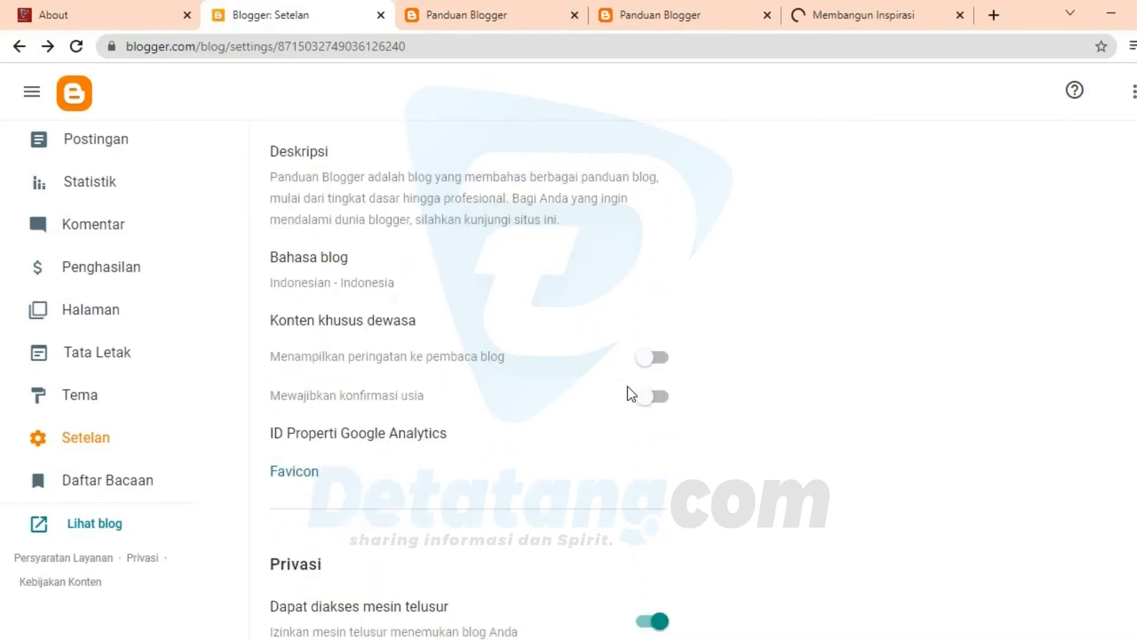
scroll(626, 386, down, 4)
scroll(769, 396, down, 1)
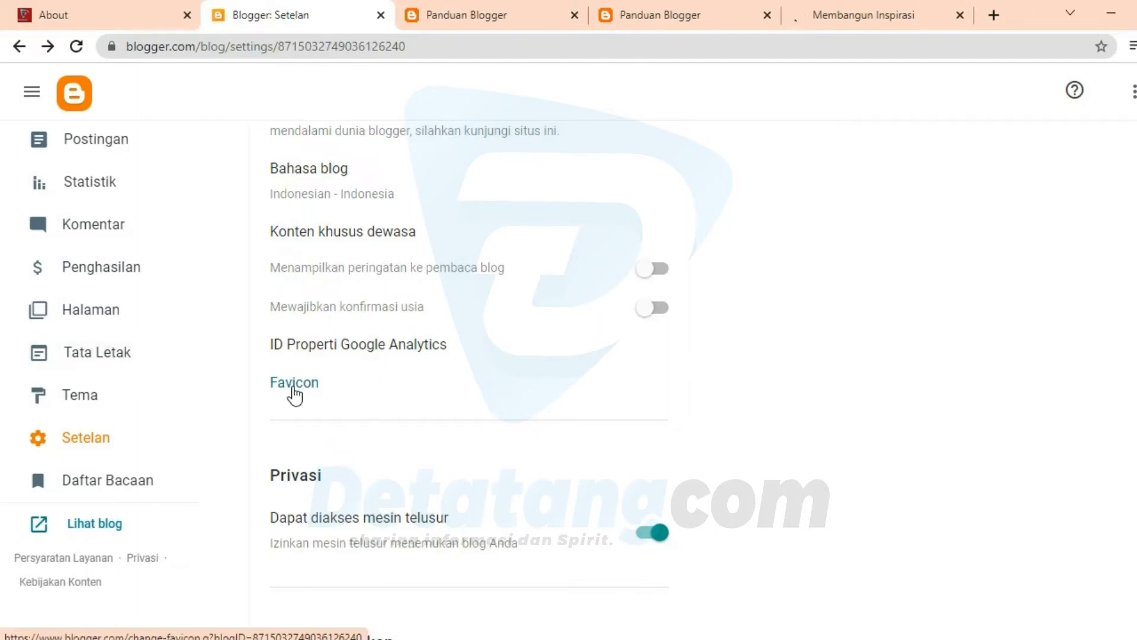
click(428, 15)
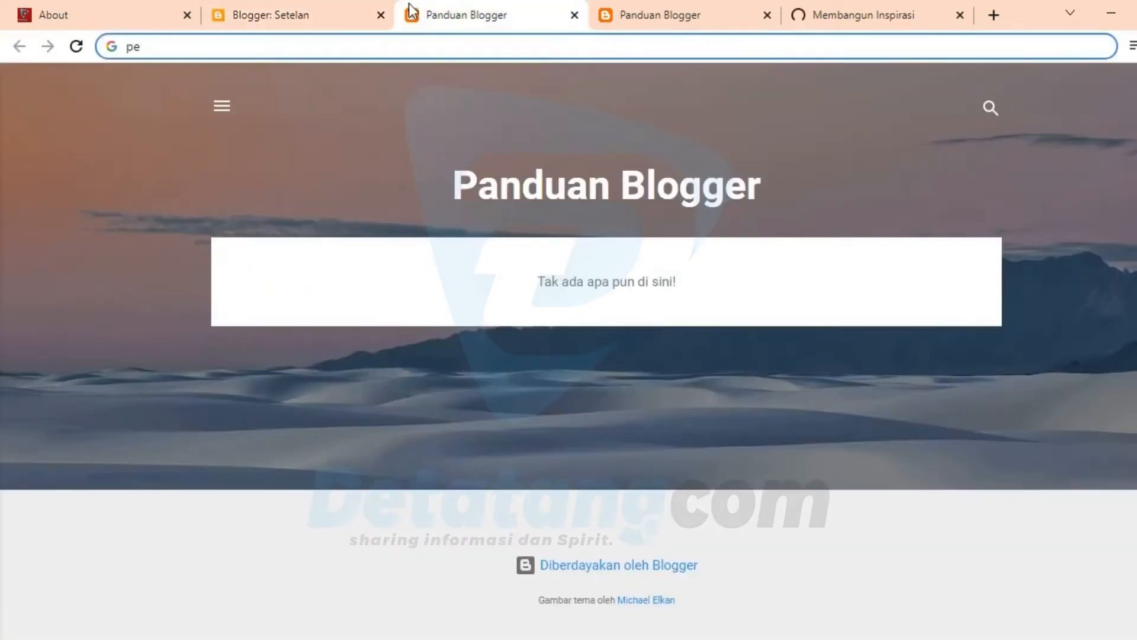
click(865, 2)
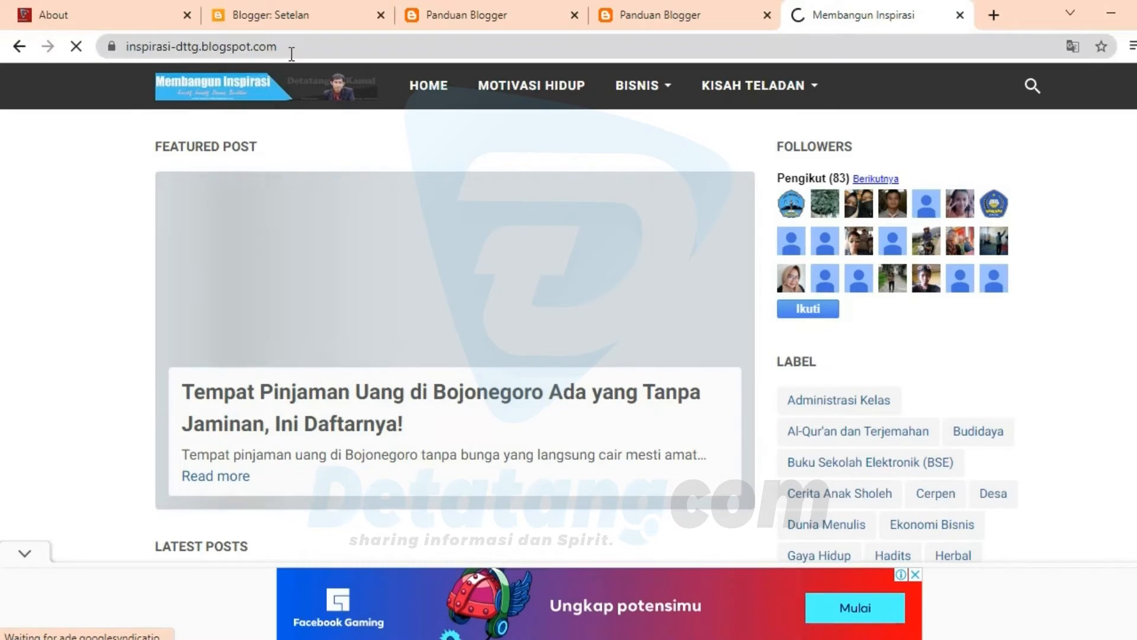
click(33, 23)
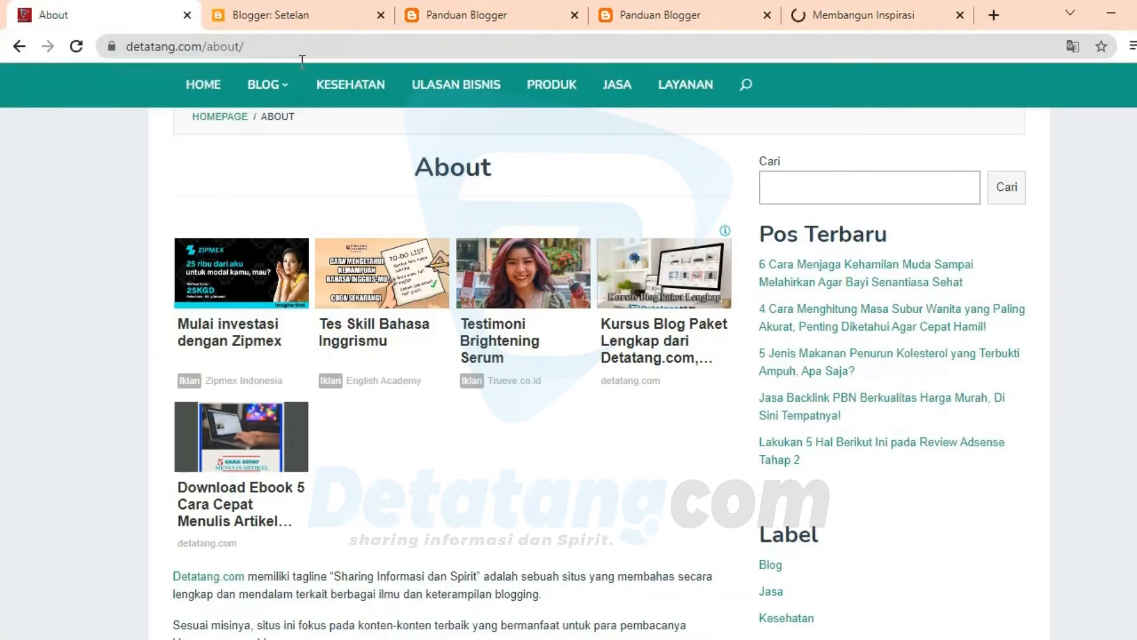
click(474, 14)
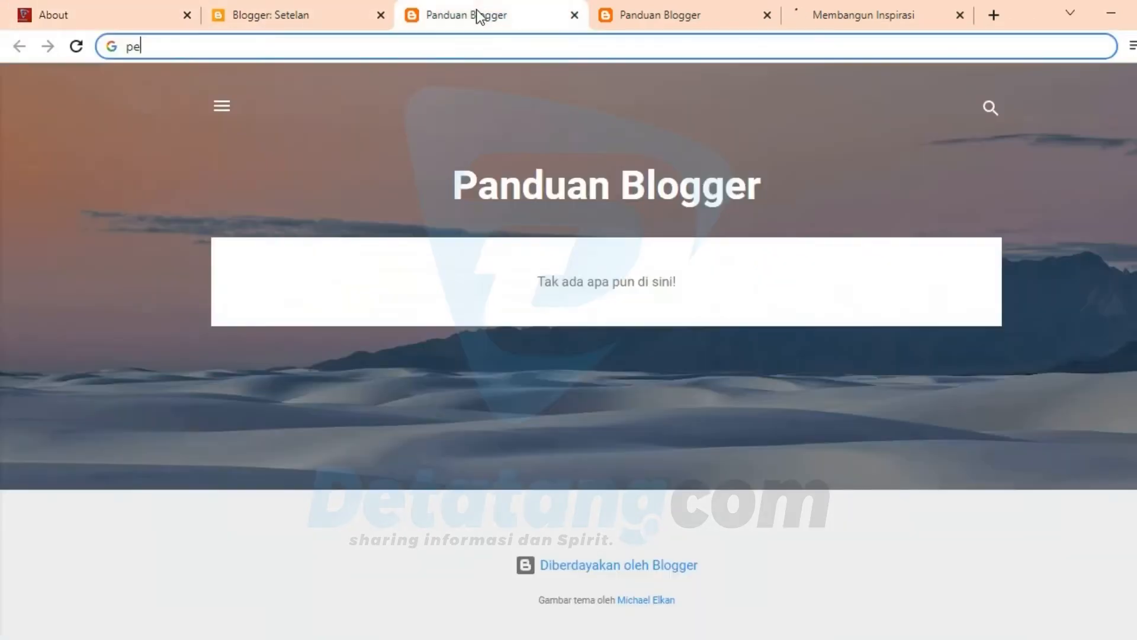
click(329, 24)
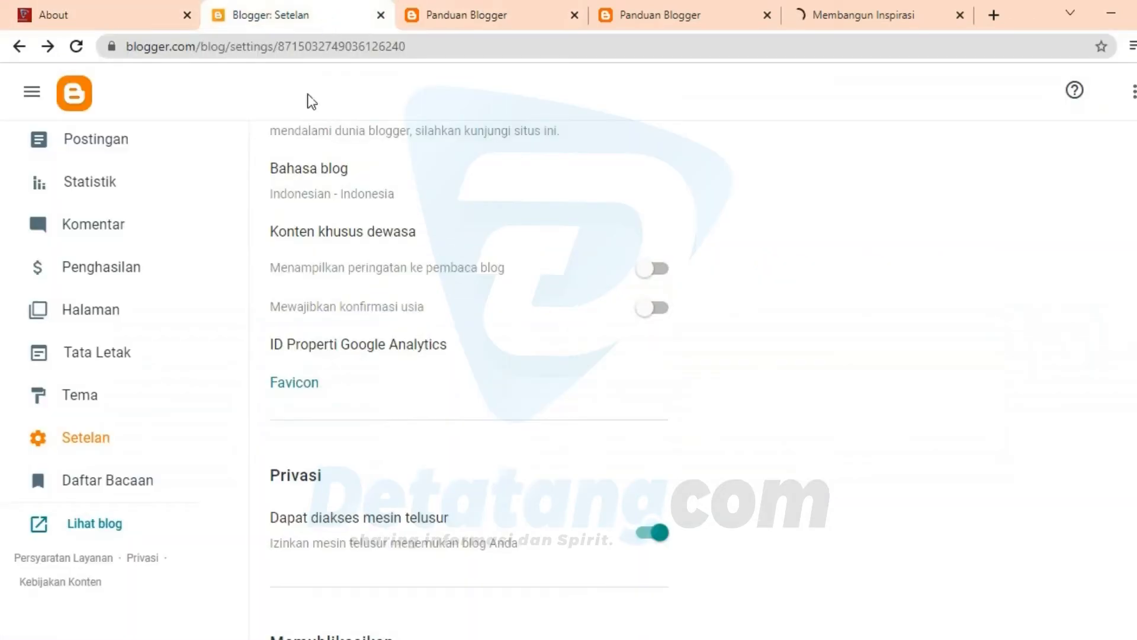
Step: View the favicon upload page and its file chooser, and cancel both without choosing an image
click(306, 384)
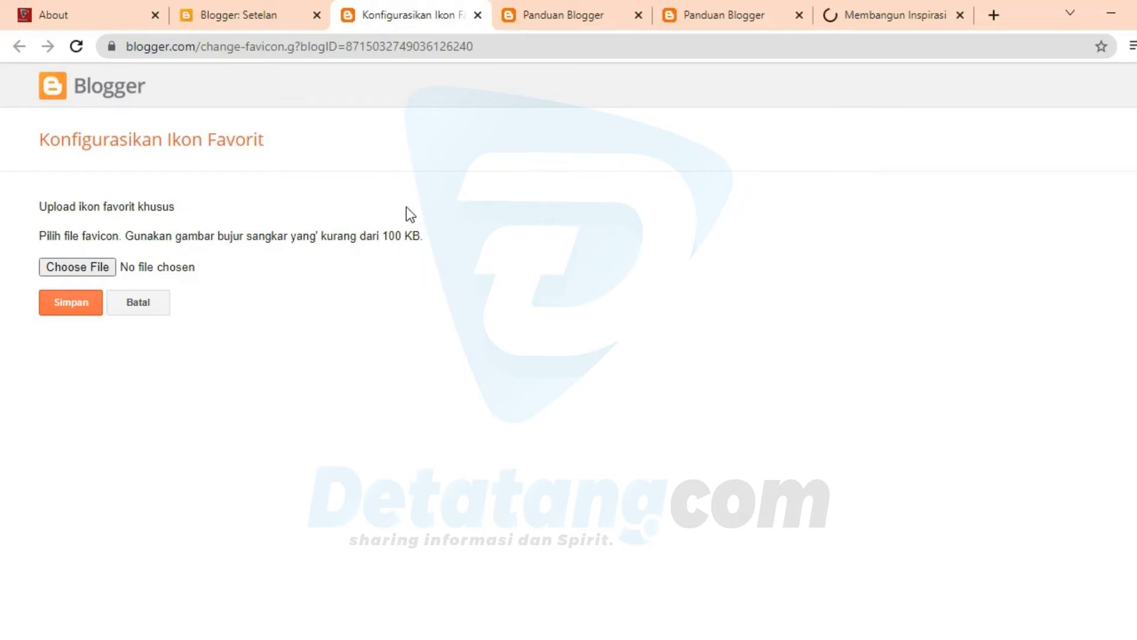
click(74, 272)
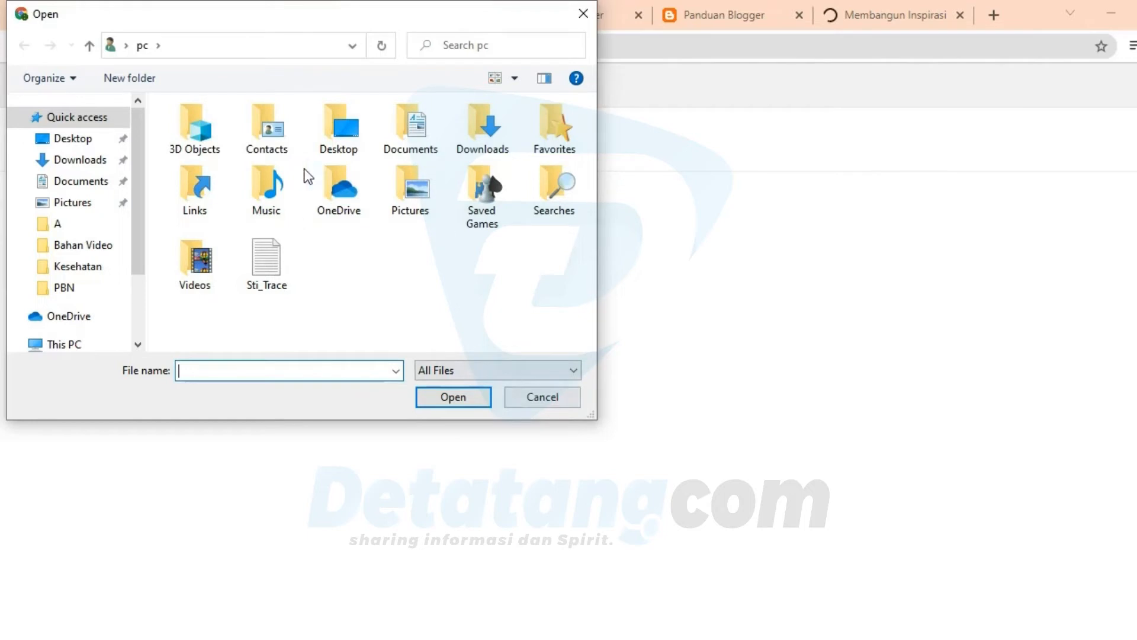
click(584, 13)
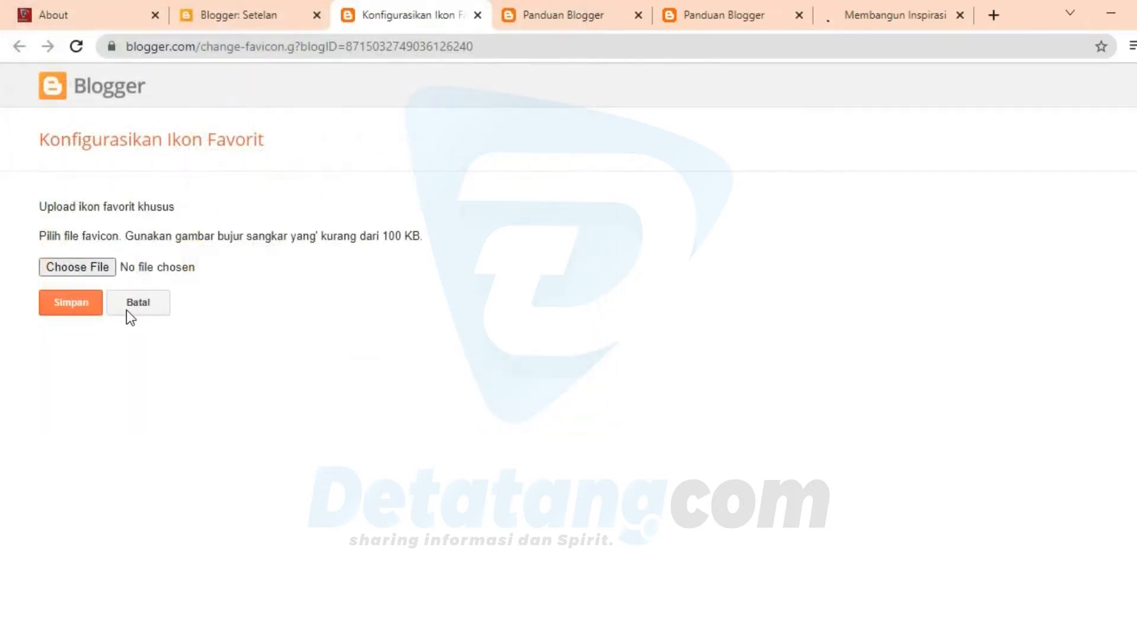
click(149, 309)
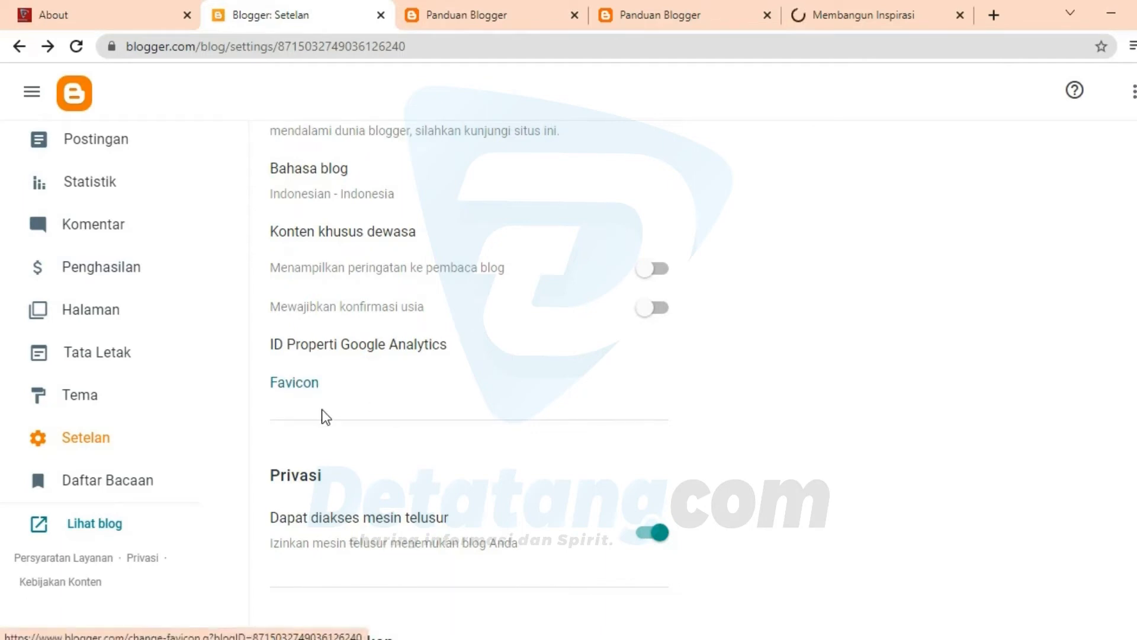
Step: Examine the Privasi, Memublikasikan and HTTPS settings, including the Alamat blog editor, which is cancelled without changing the address
scroll(325, 415, down, 1)
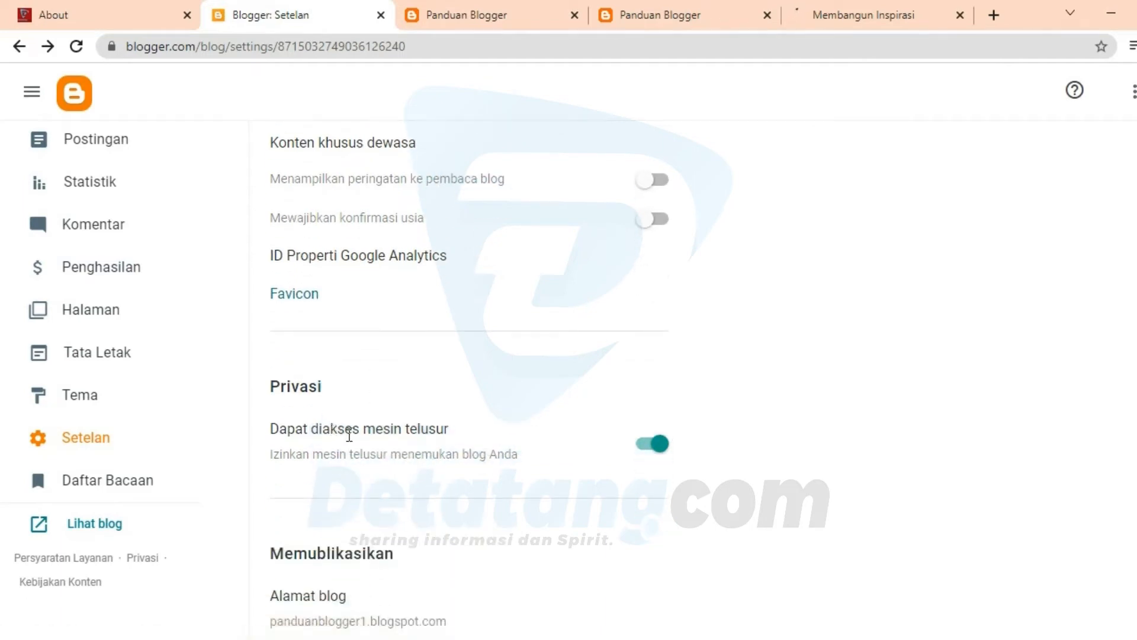
scroll(379, 448, down, 1)
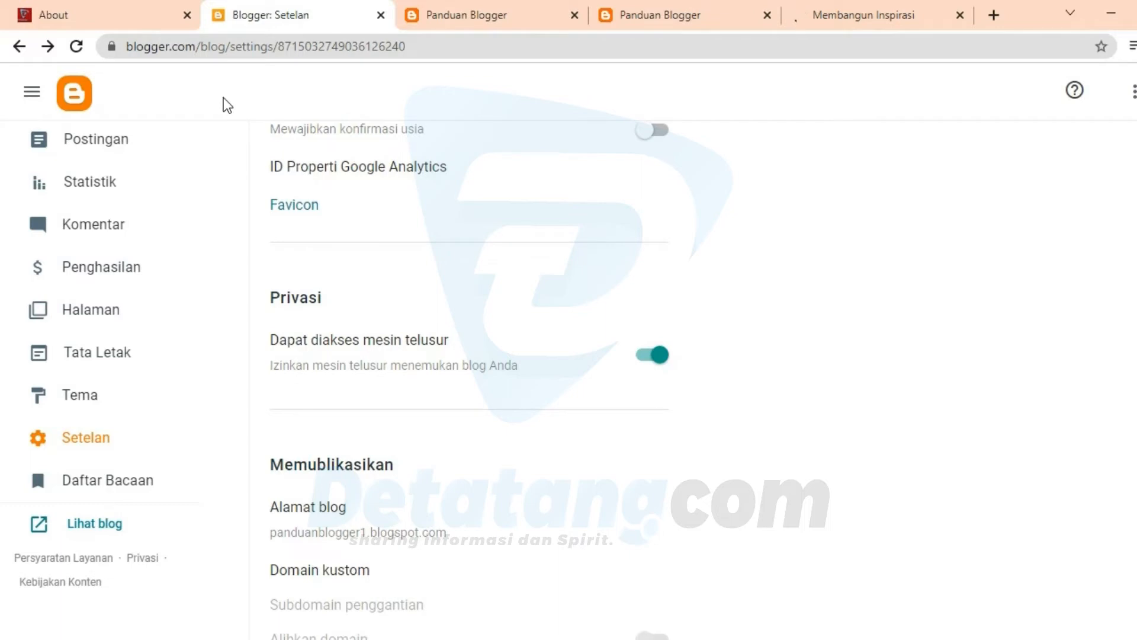
scroll(372, 492, down, 1)
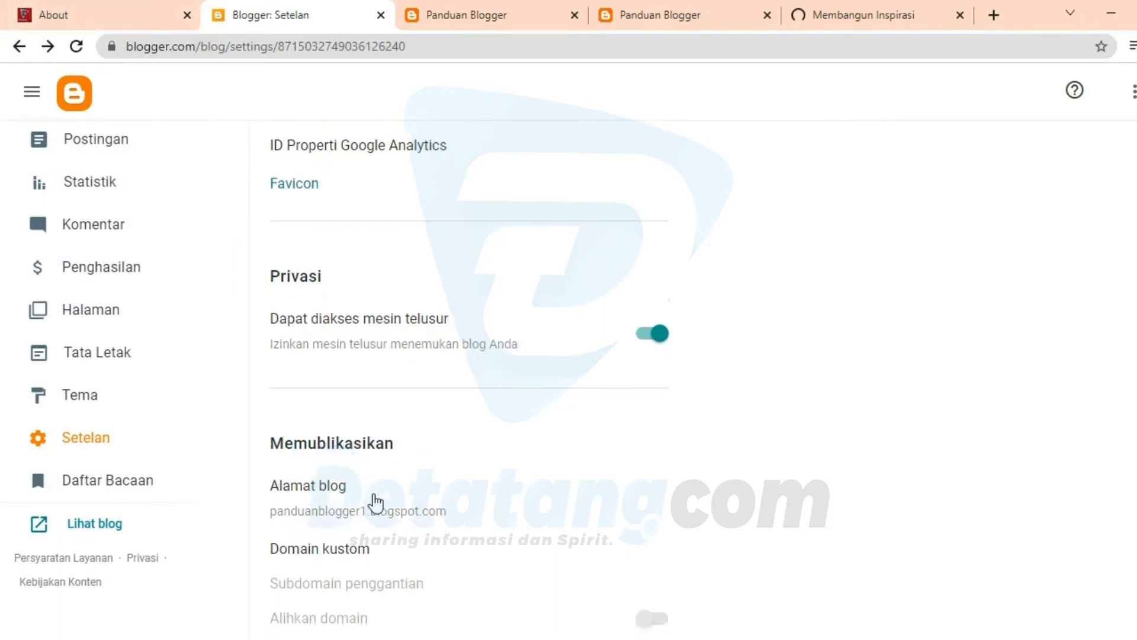
scroll(373, 497, down, 3)
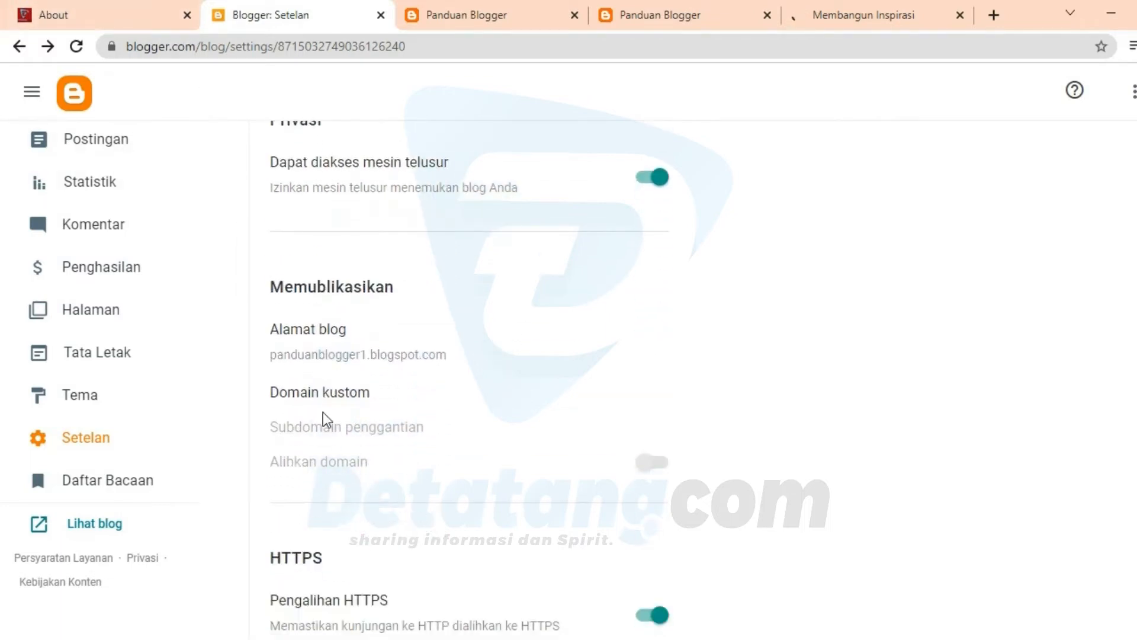
click(315, 369)
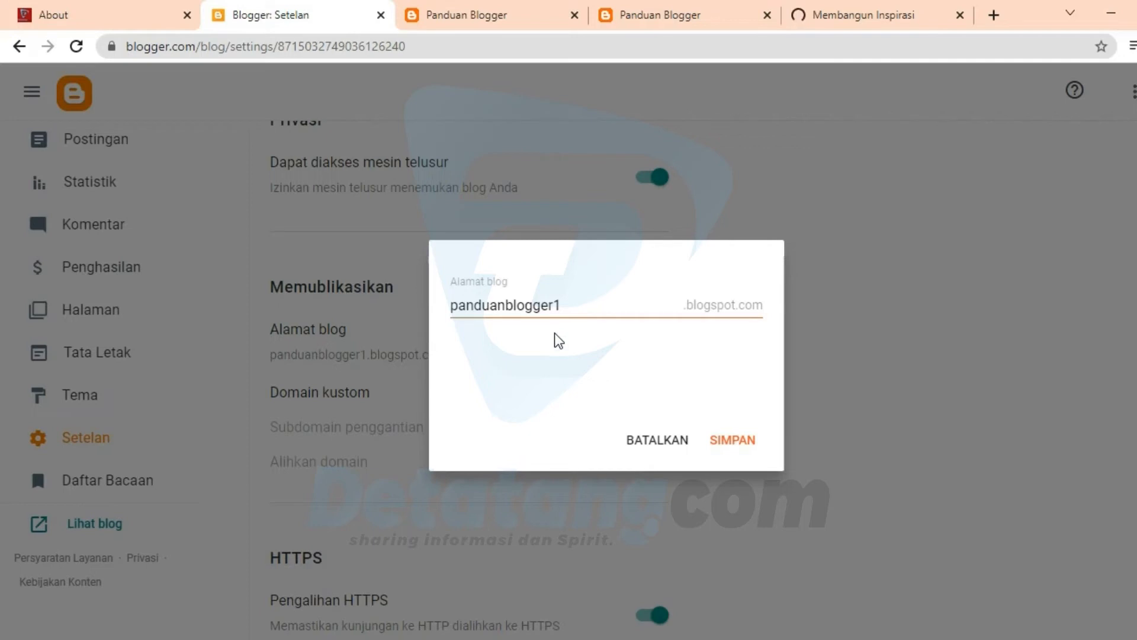
click(658, 452)
scroll(439, 481, down, 2)
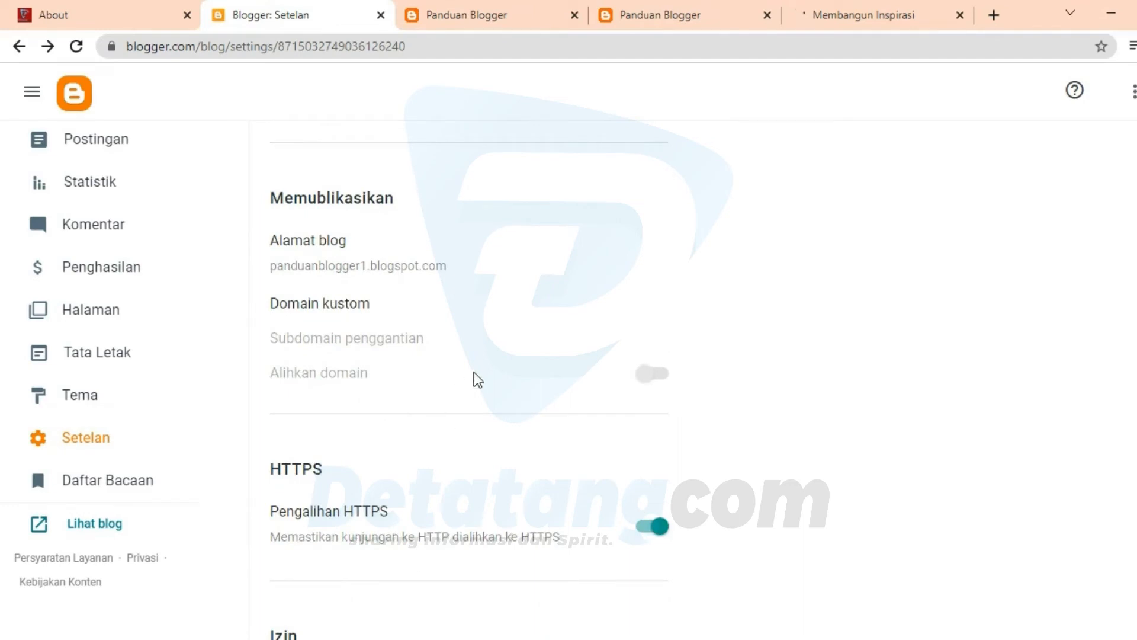
scroll(473, 584, down, 4)
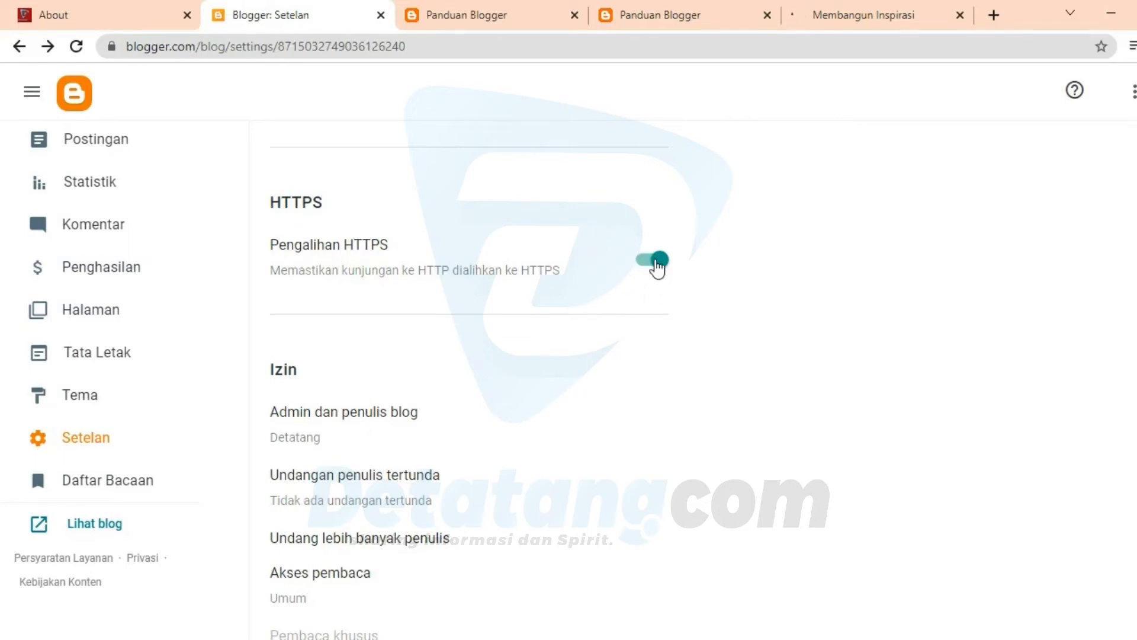
Step: View the Membangun Inspirasi site and the open Panduan Blogger page, and return to the blog's Setelan page
click(826, 2)
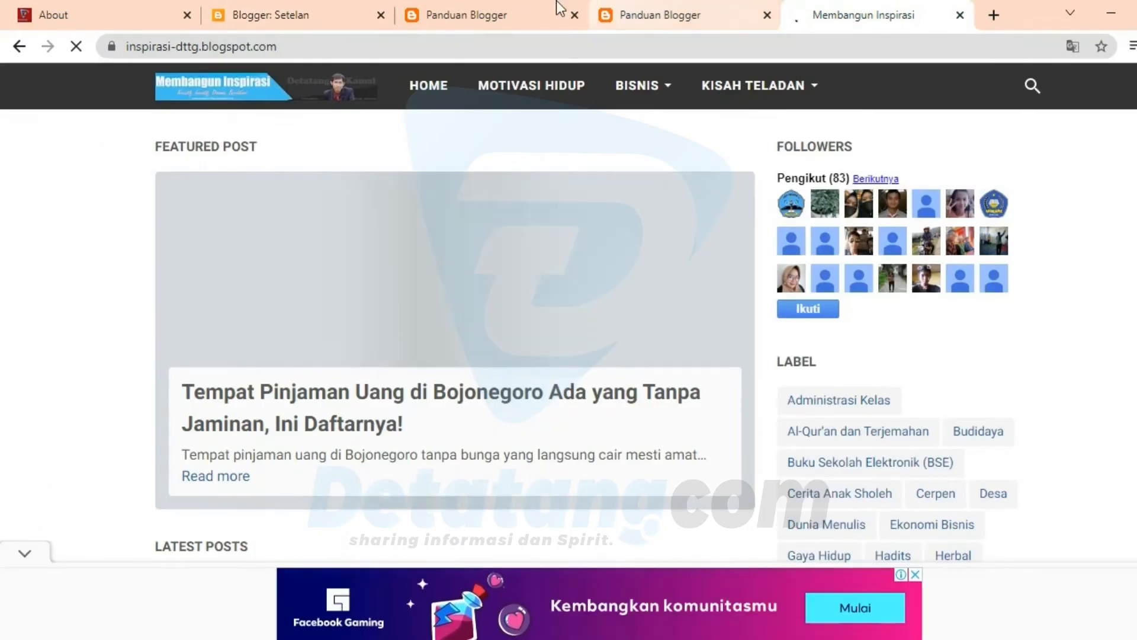
click(473, 4)
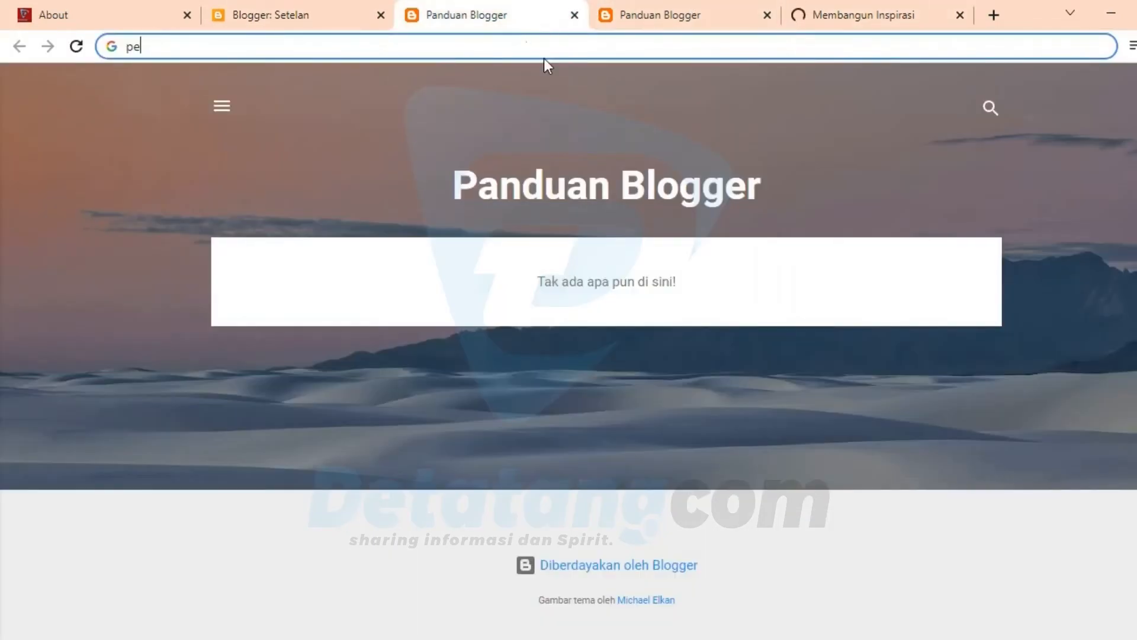
click(327, 3)
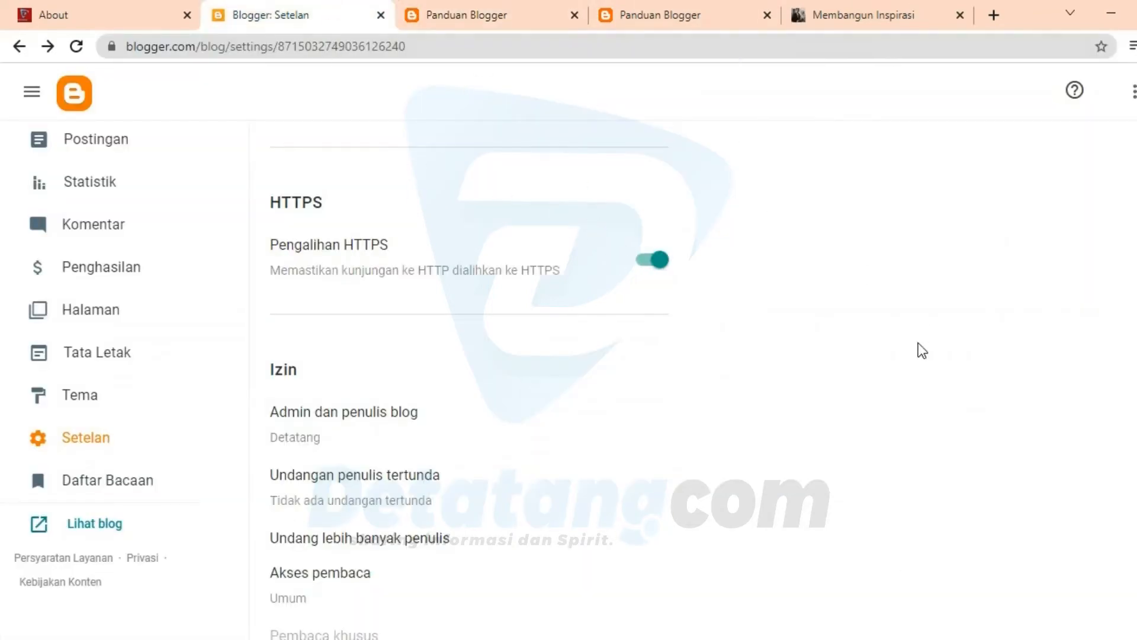
Step: Invite another author through Undang lebih banyak penulis under Izin by entering the invitee's email address and sending the invitation
scroll(488, 220, down, 3)
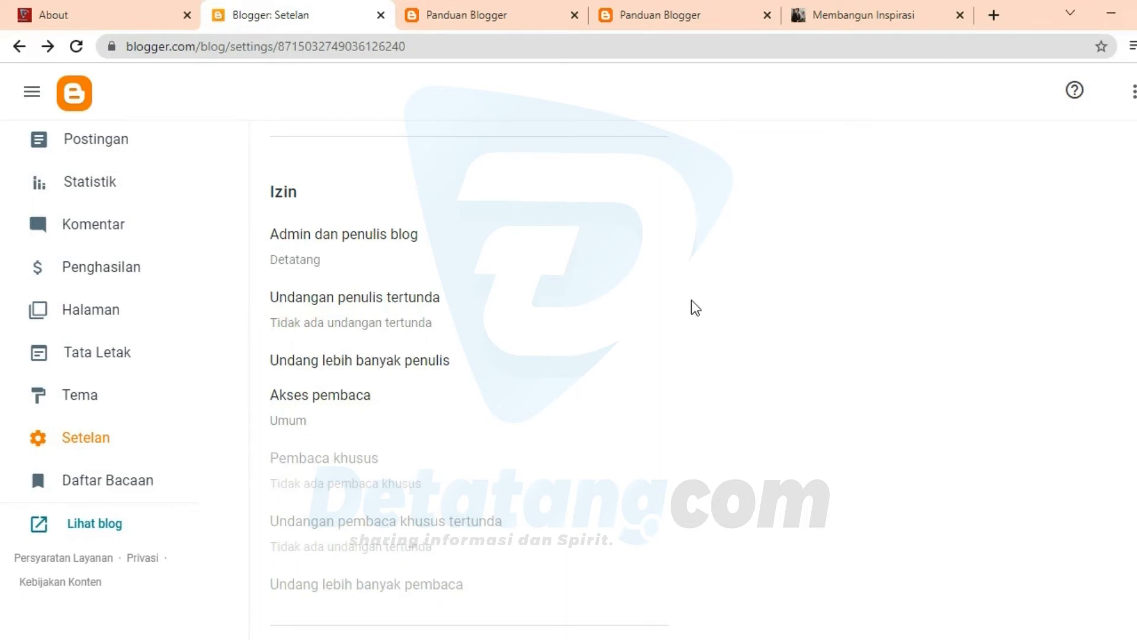
click(390, 371)
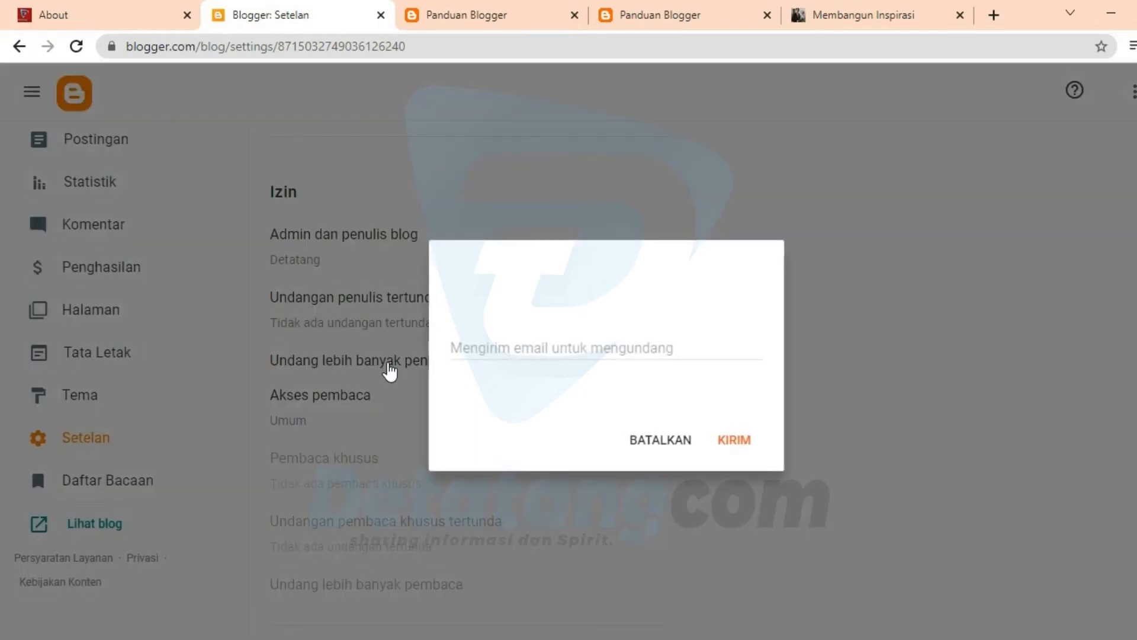
click(520, 353)
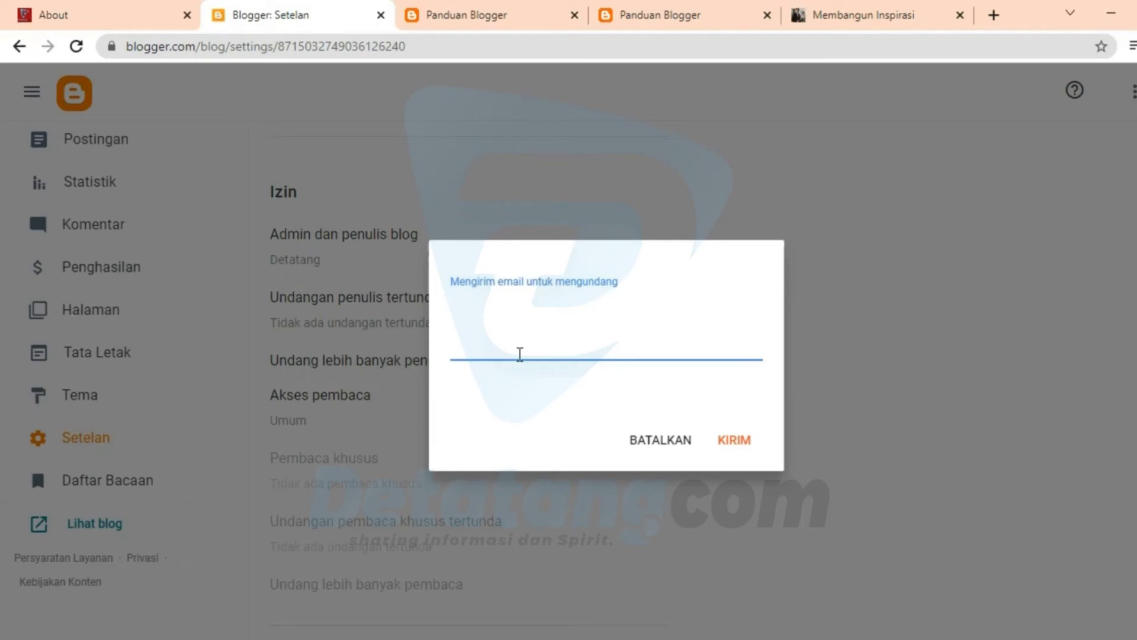
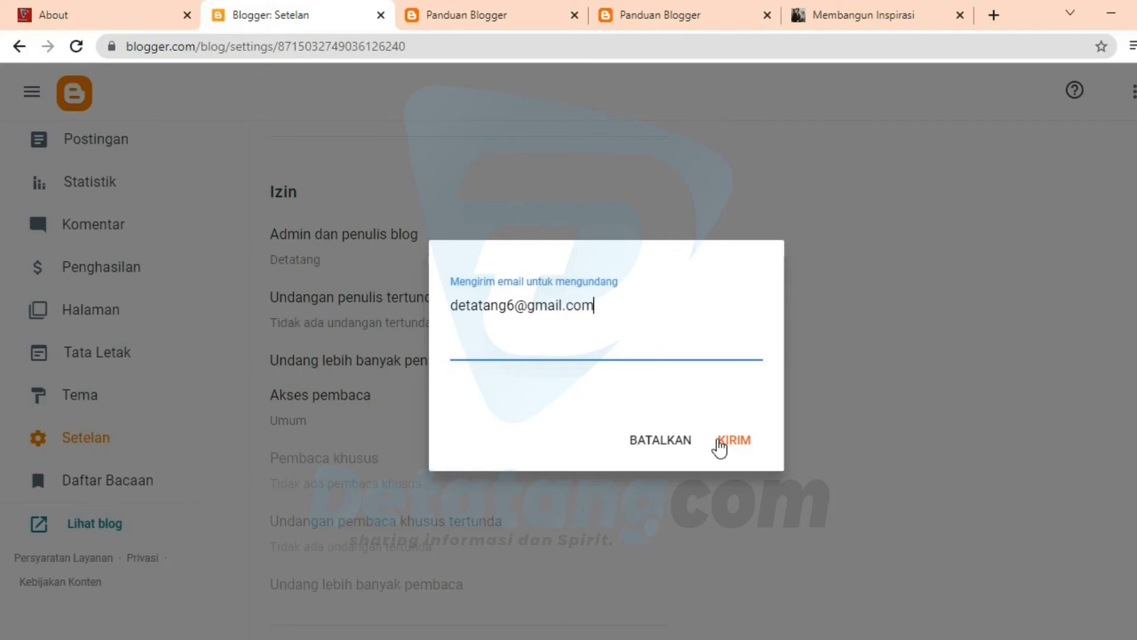
click(719, 441)
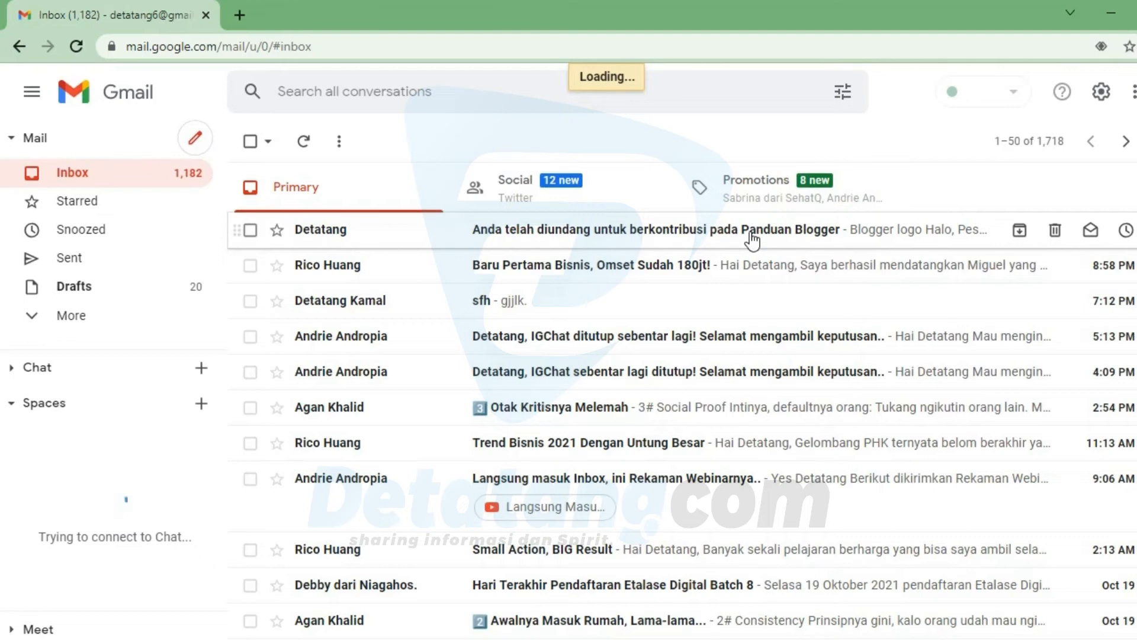
Step: In the invitee's Gmail inbox, read the Panduan Blogger contribution invitation and accept it in Blogger
click(815, 236)
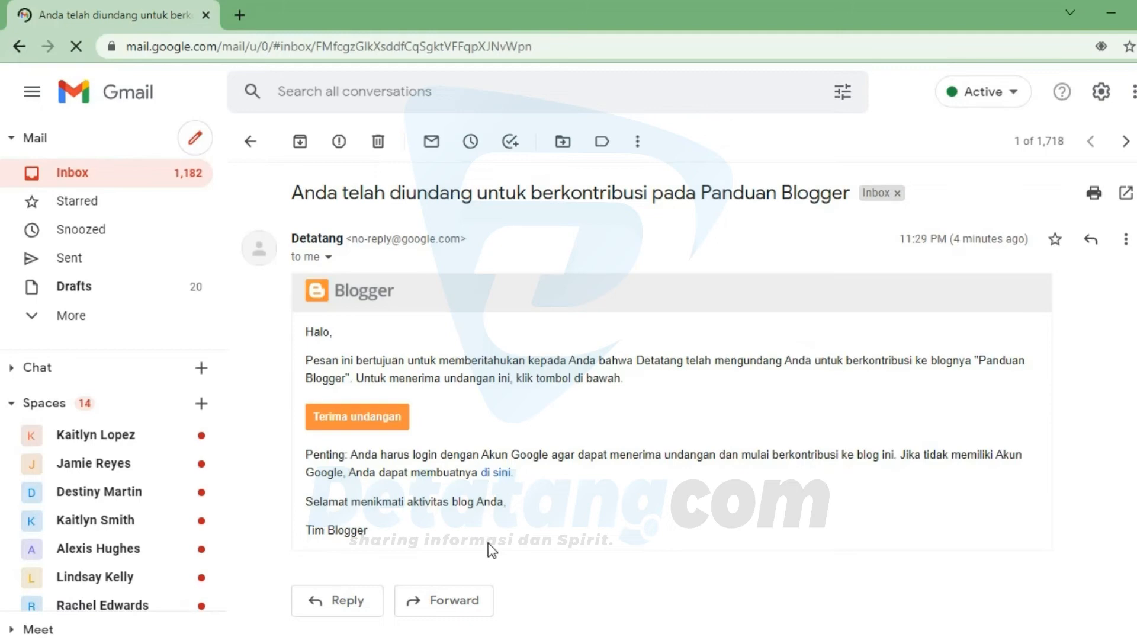
click(364, 418)
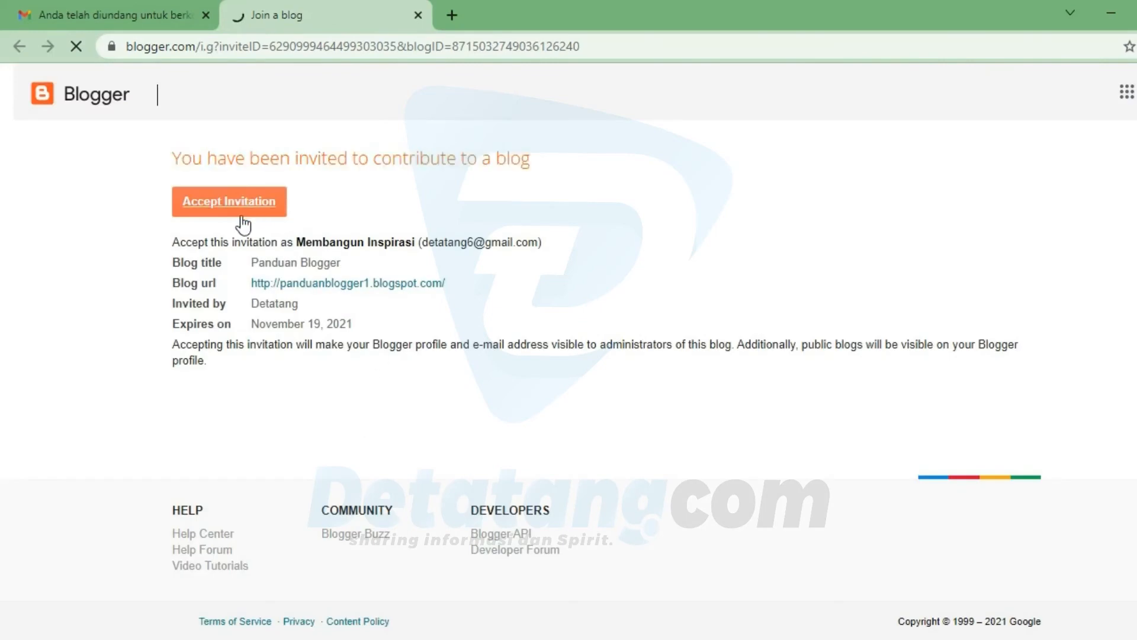
click(243, 222)
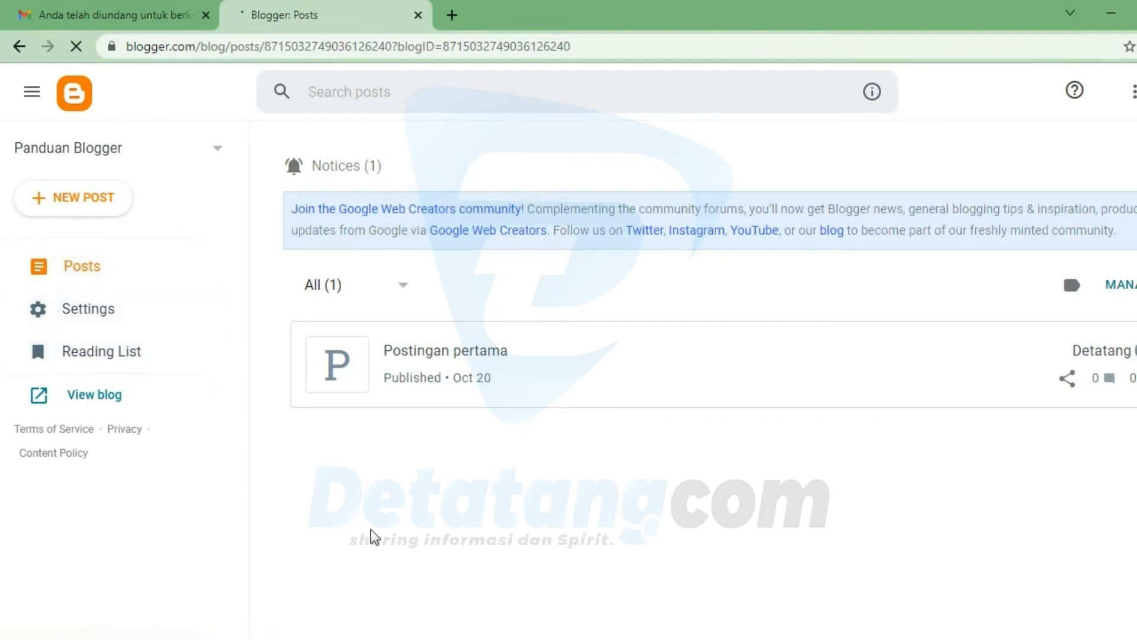
Step: Switch back to the blog owner's Blogger window, maximize it, and open Setelan for Panduan Blogger after refreshing the posts page
mouse_move(711, 639)
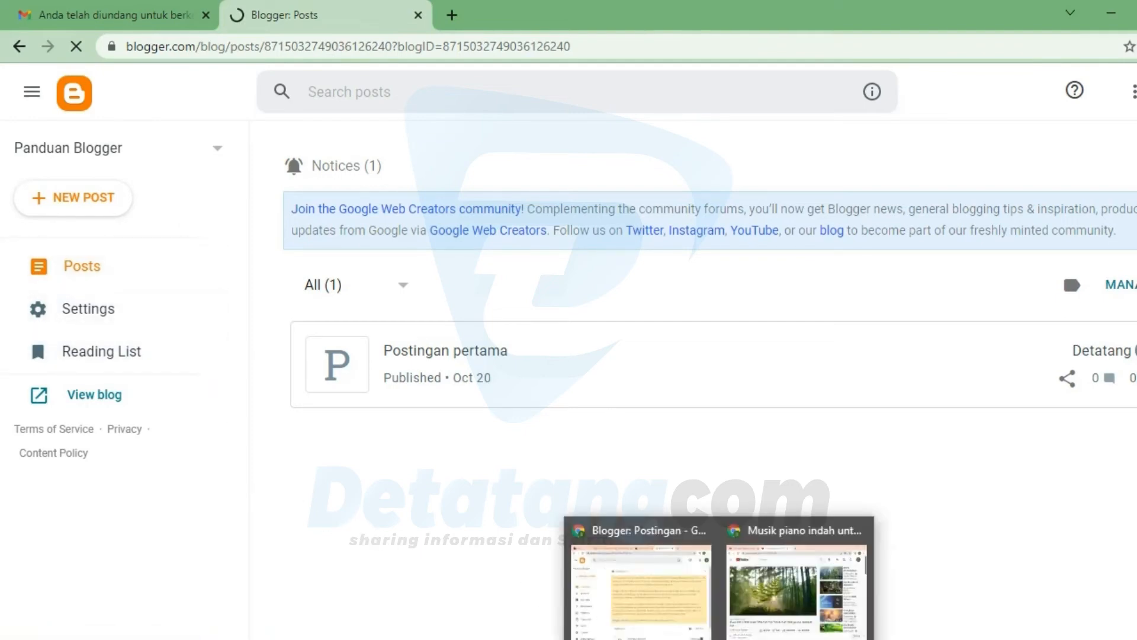
click(647, 535)
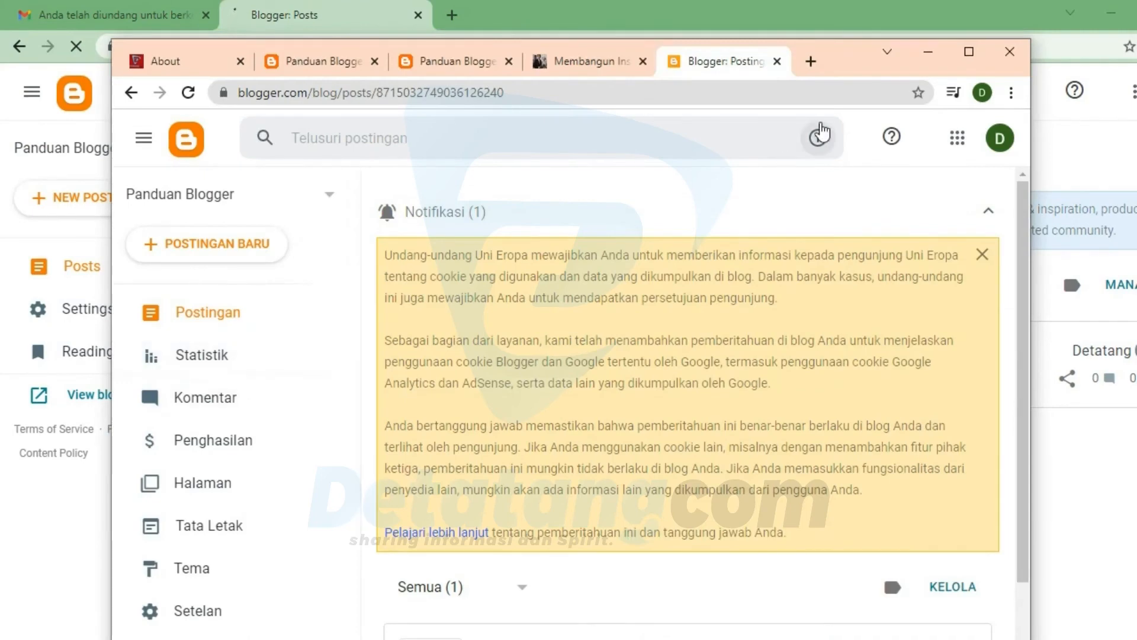
click(968, 50)
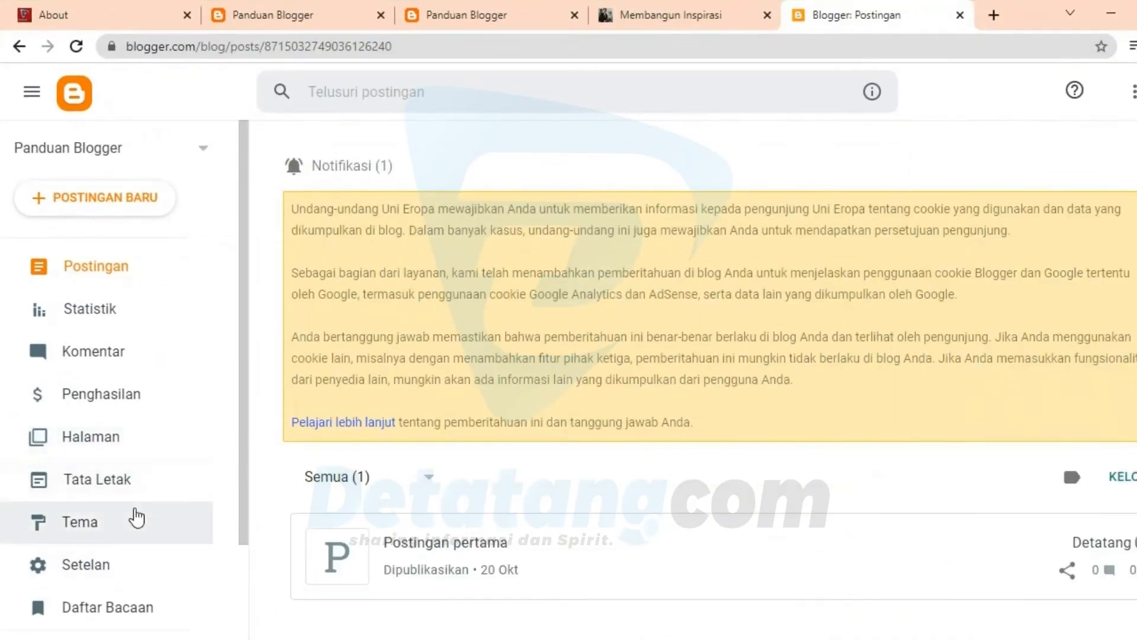
scroll(178, 569, down, 2)
scroll(234, 510, up, 2)
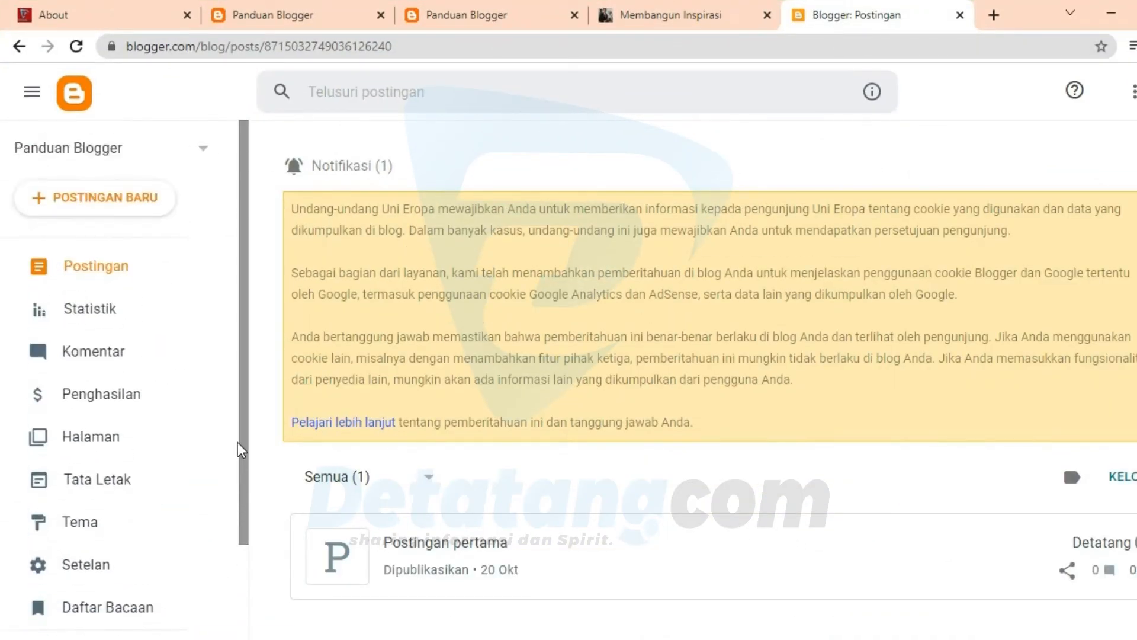
scroll(237, 442, down, 2)
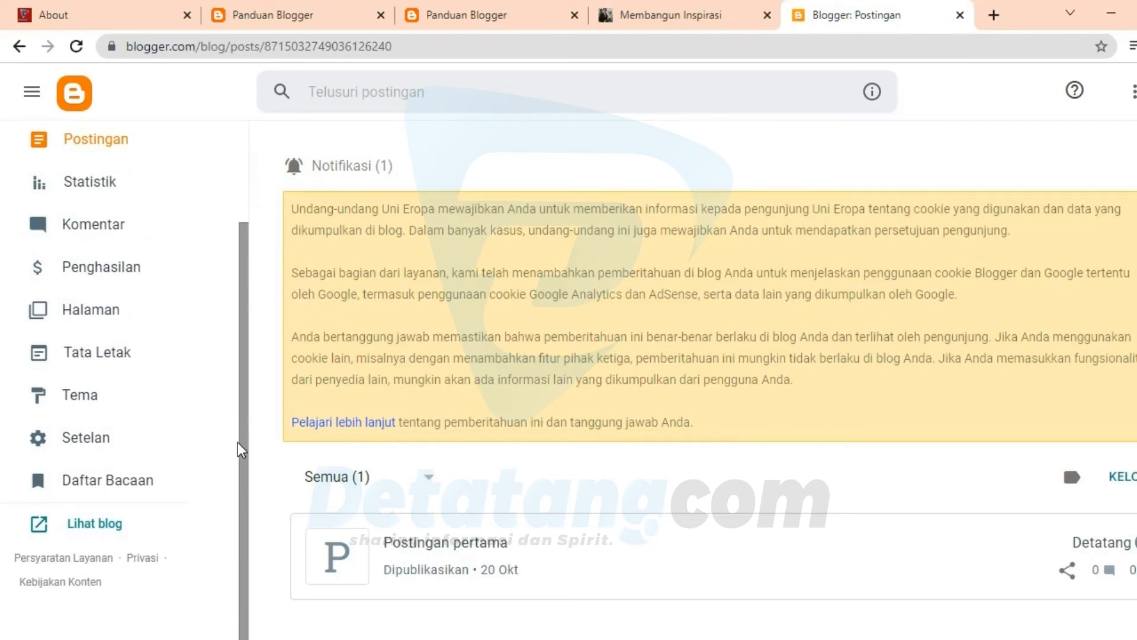
key(F5)
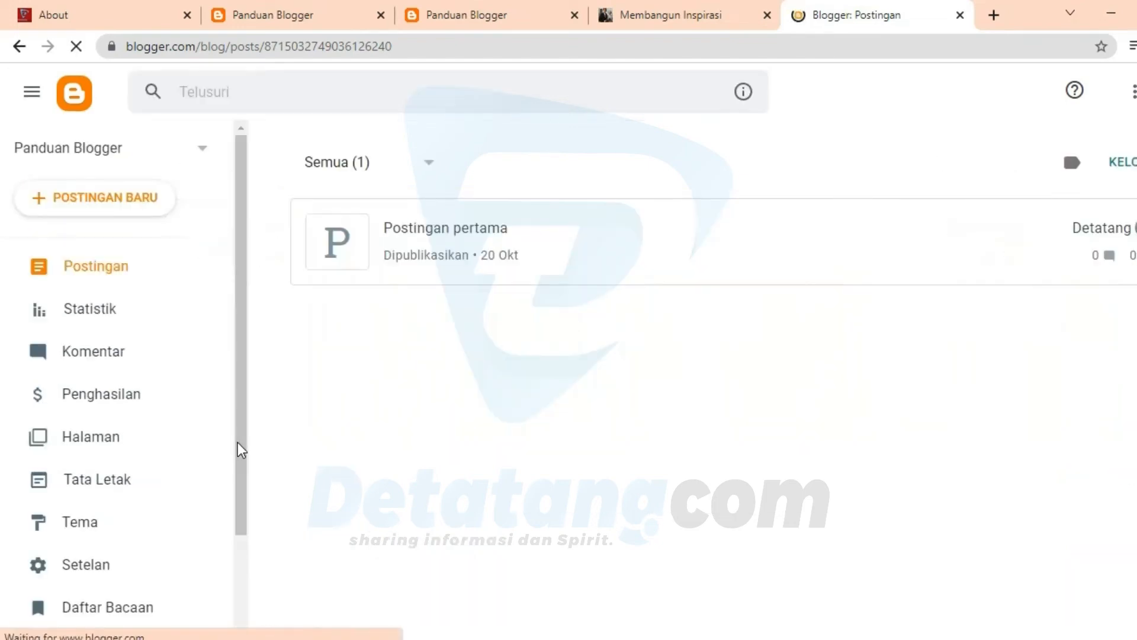
scroll(213, 521, down, 2)
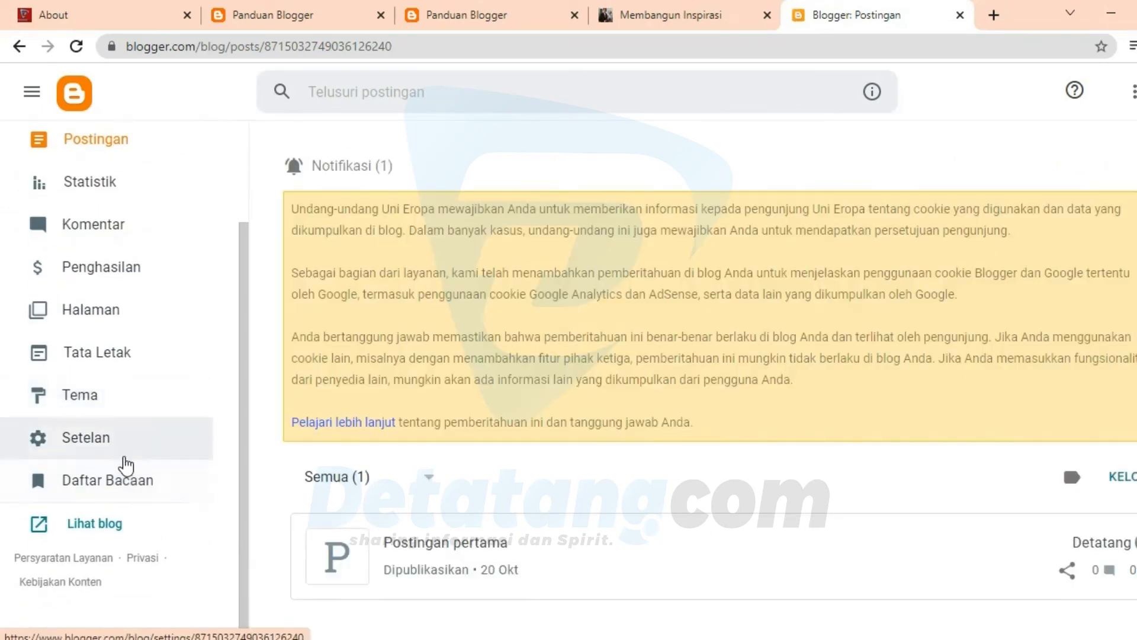
click(123, 457)
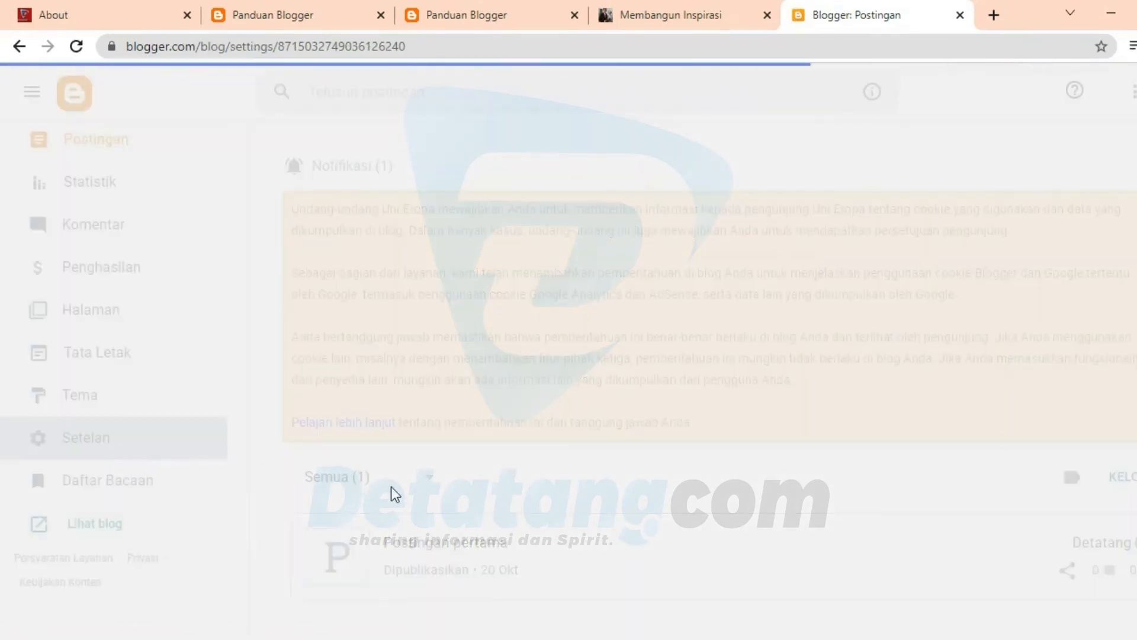
Step: Try changing the Membangun Inspirasi member's role to Admin in Admin dan penulis blog, and cancel the dialog
scroll(484, 460, down, 10)
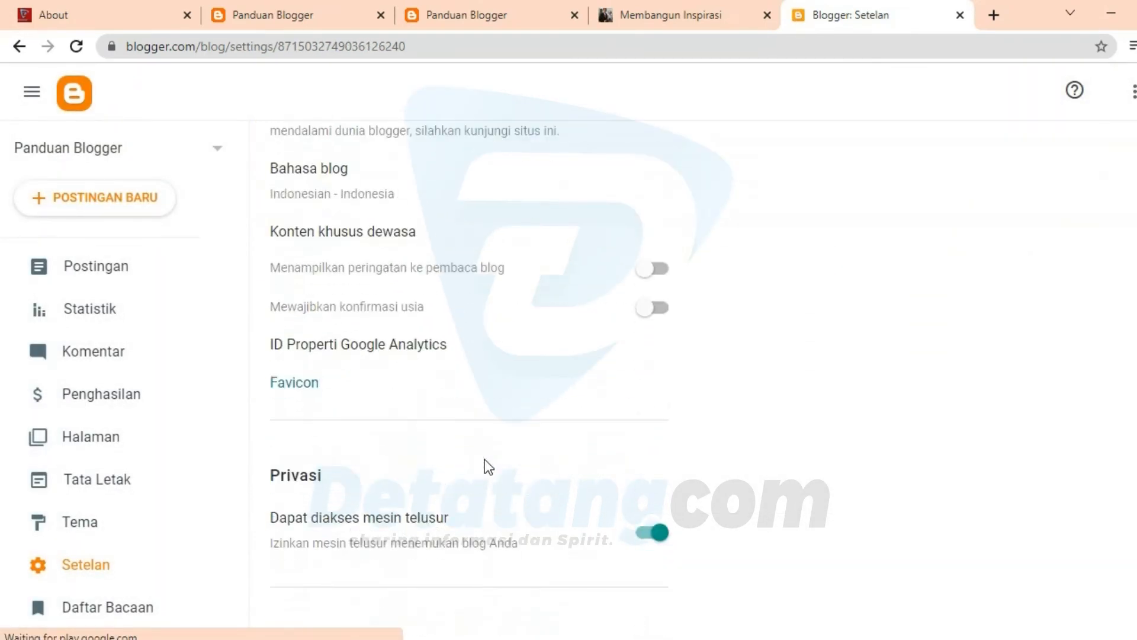
scroll(485, 459, down, 5)
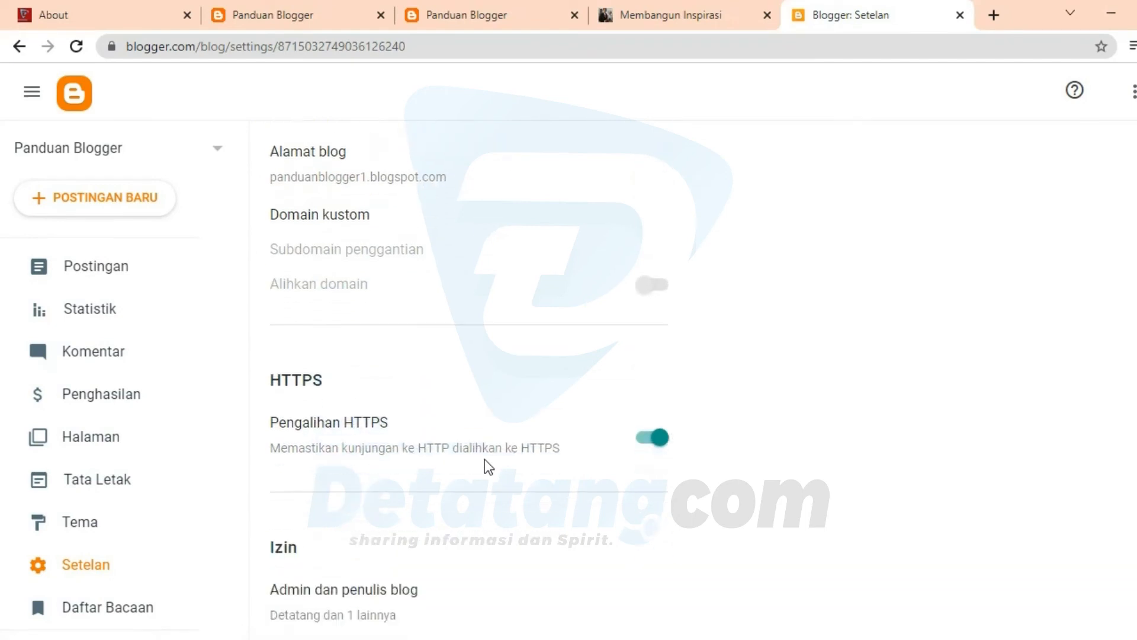
scroll(484, 460, down, 2)
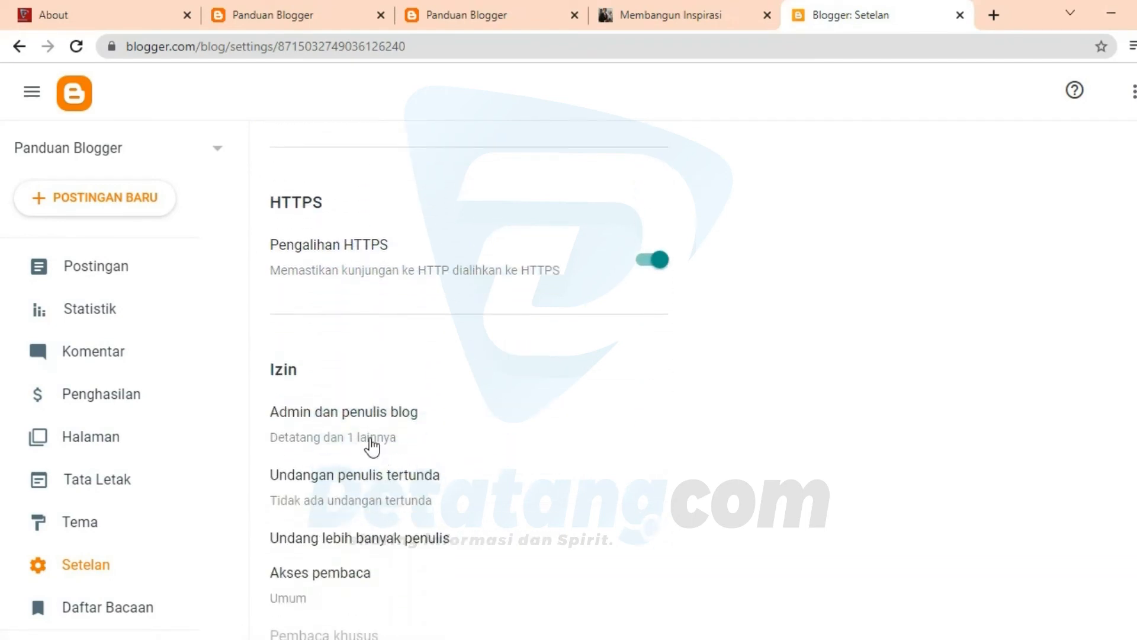
click(302, 449)
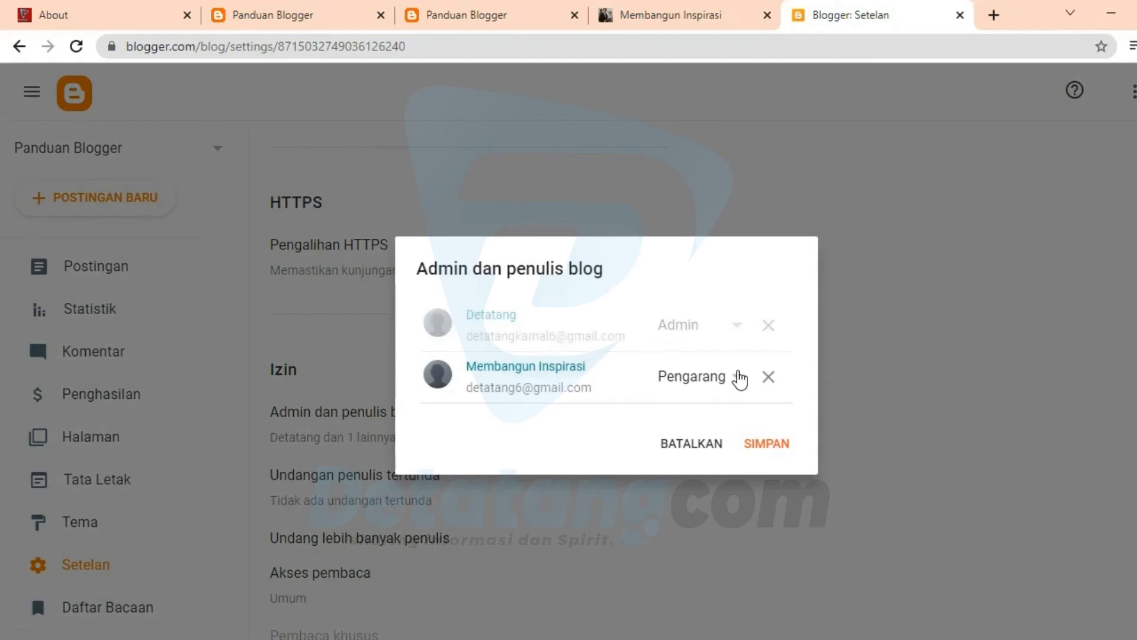
click(736, 379)
scroll(703, 391, up, 1)
scroll(703, 375, down, 1)
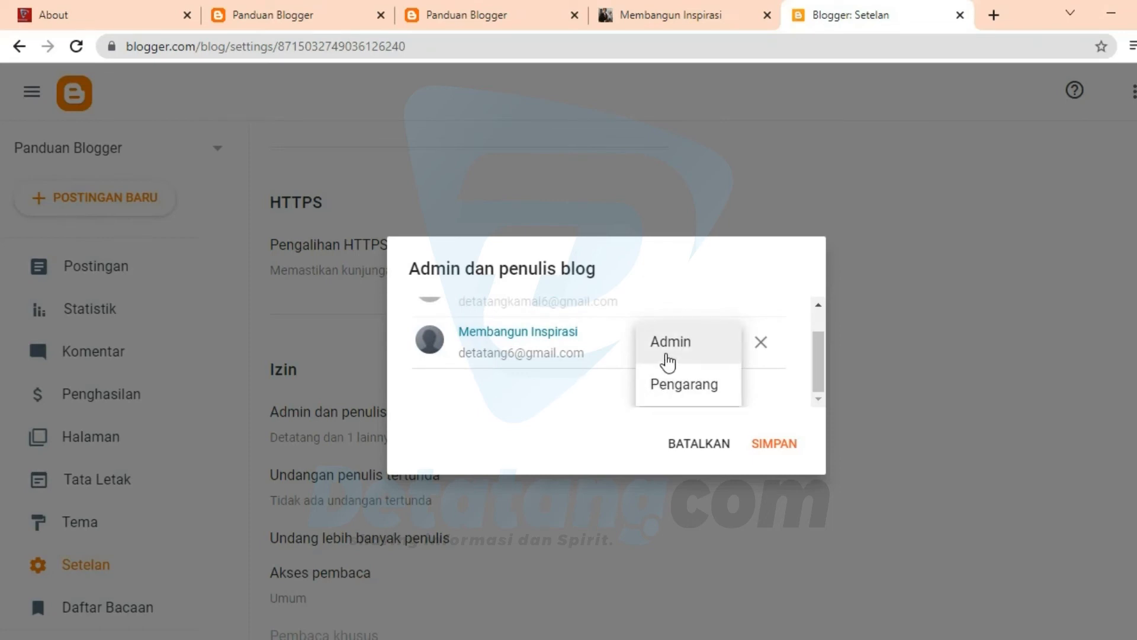
click(662, 354)
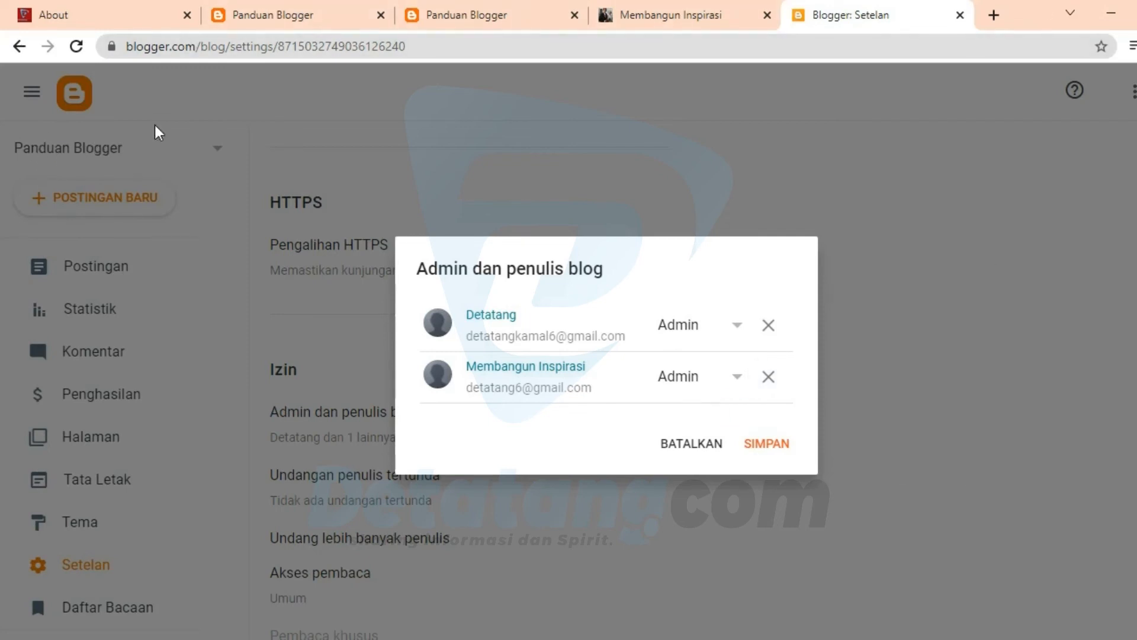
click(704, 449)
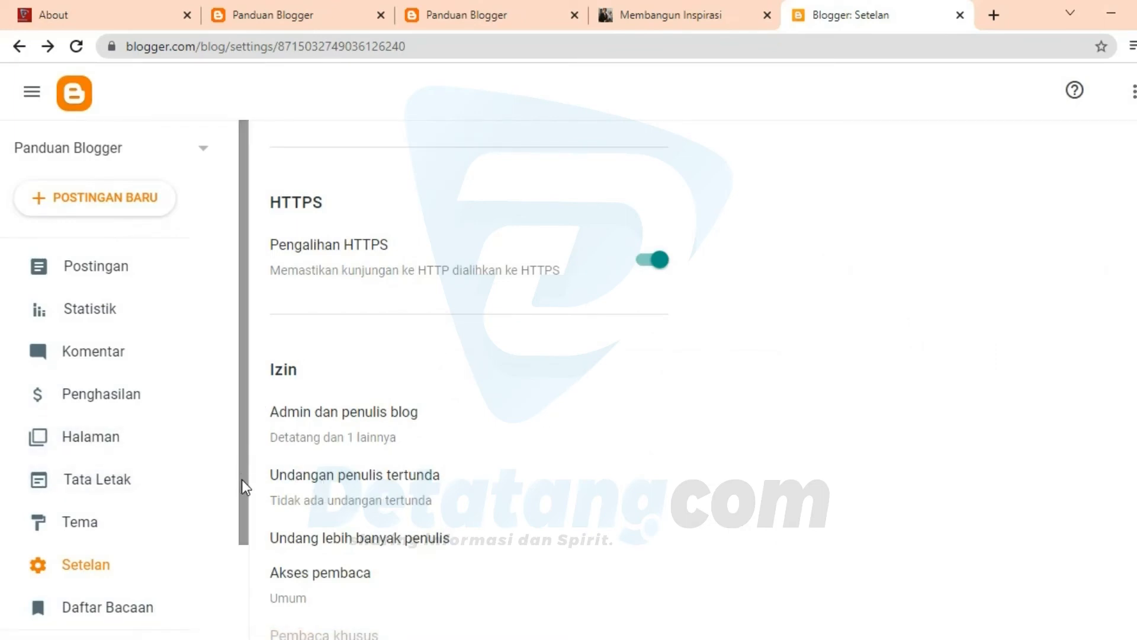
Step: Keep Akses pembaca under Izin set to Umum and save it
scroll(241, 481, down, 2)
scroll(396, 360, down, 5)
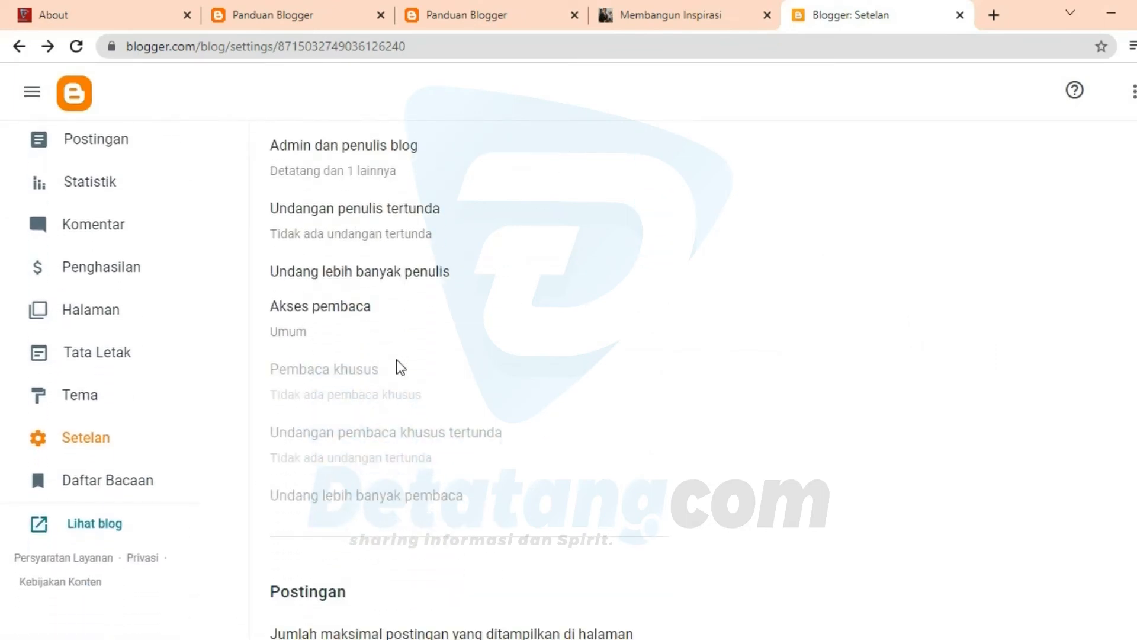
scroll(396, 361, up, 12)
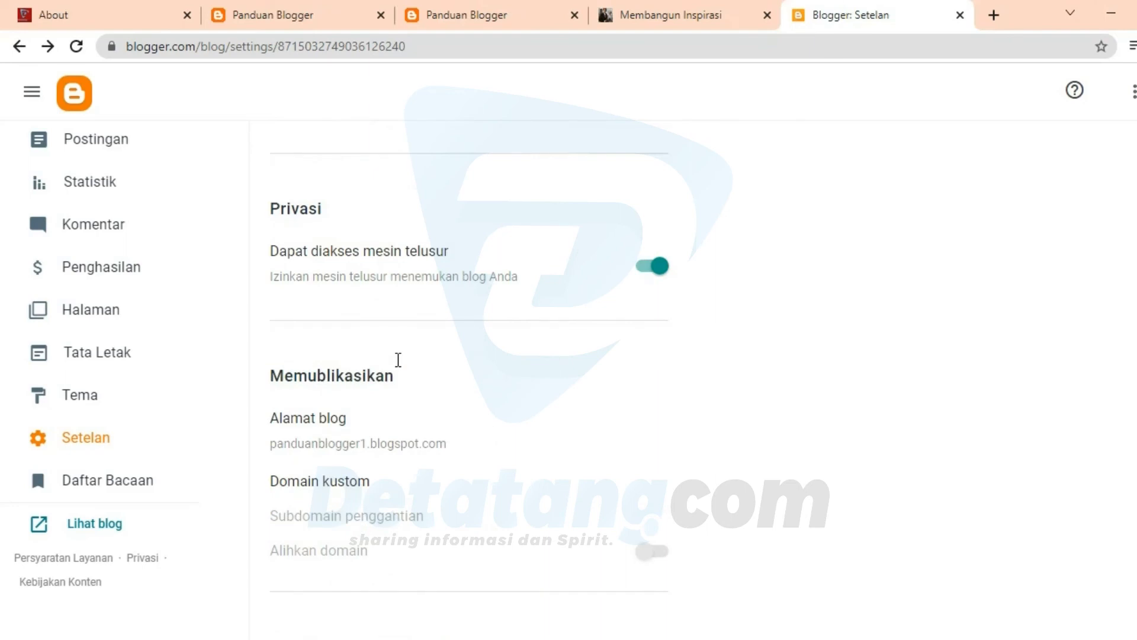
scroll(398, 360, down, 10)
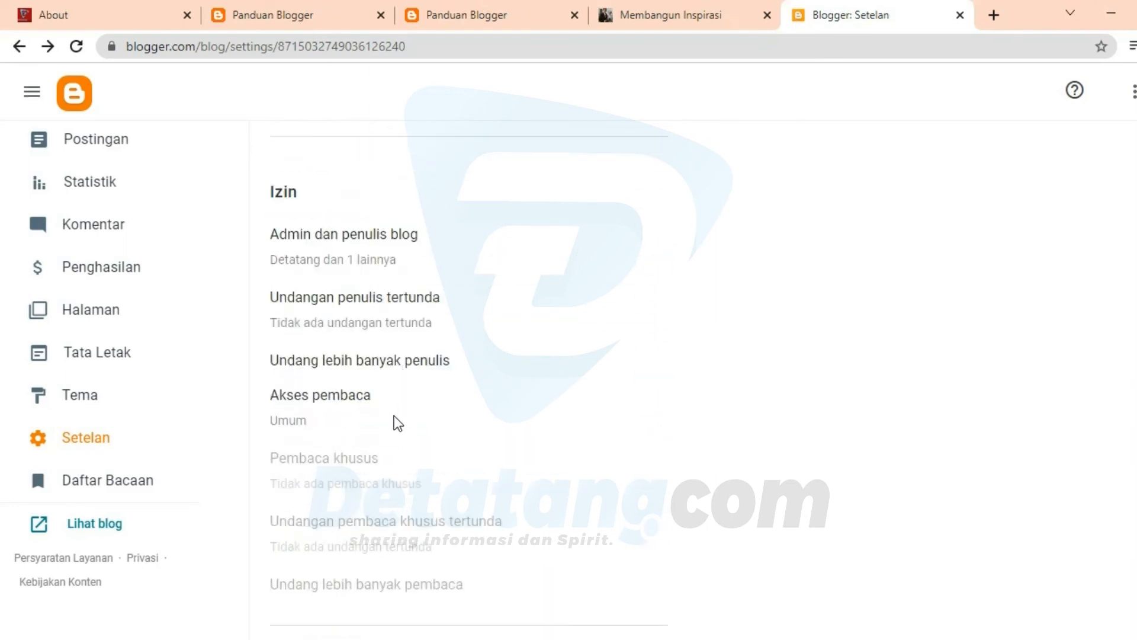
scroll(396, 424, down, 1)
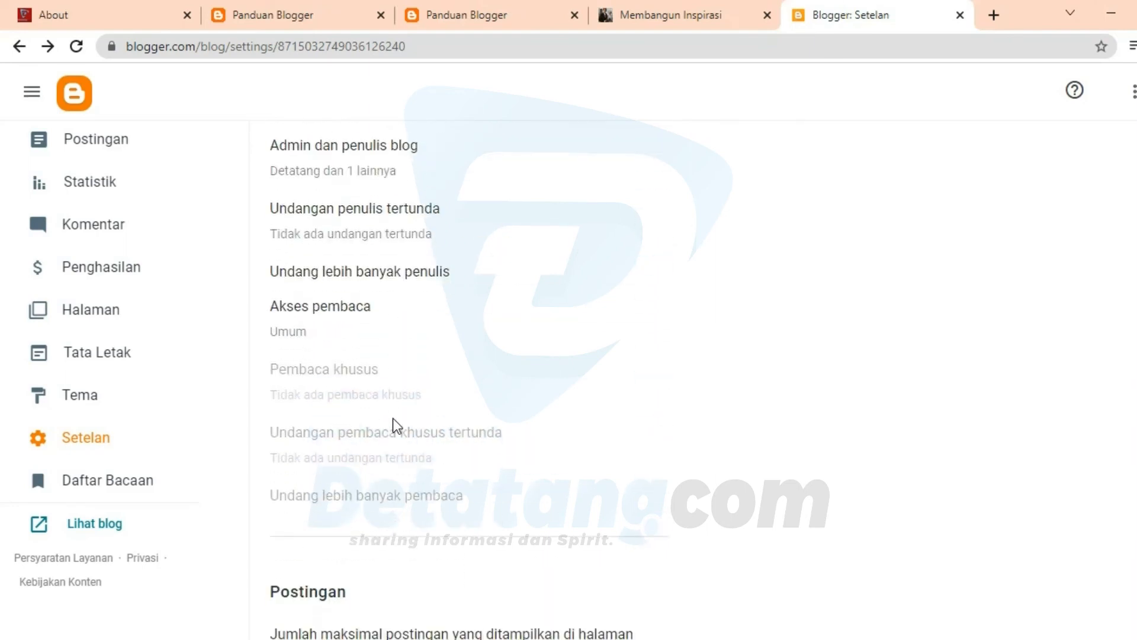
click(341, 325)
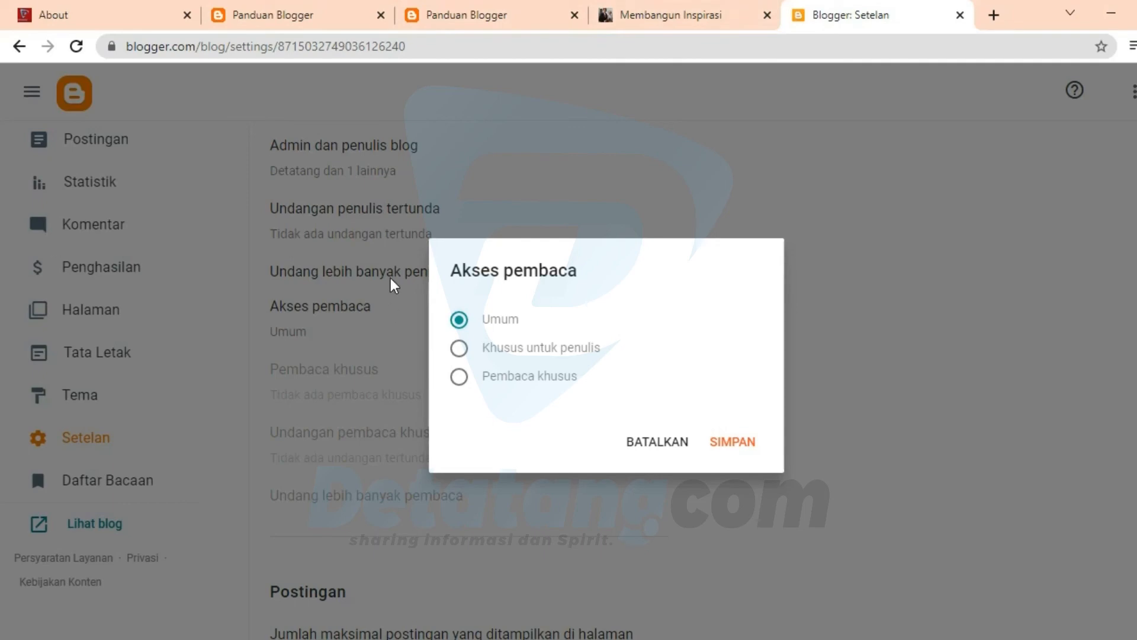
click(720, 442)
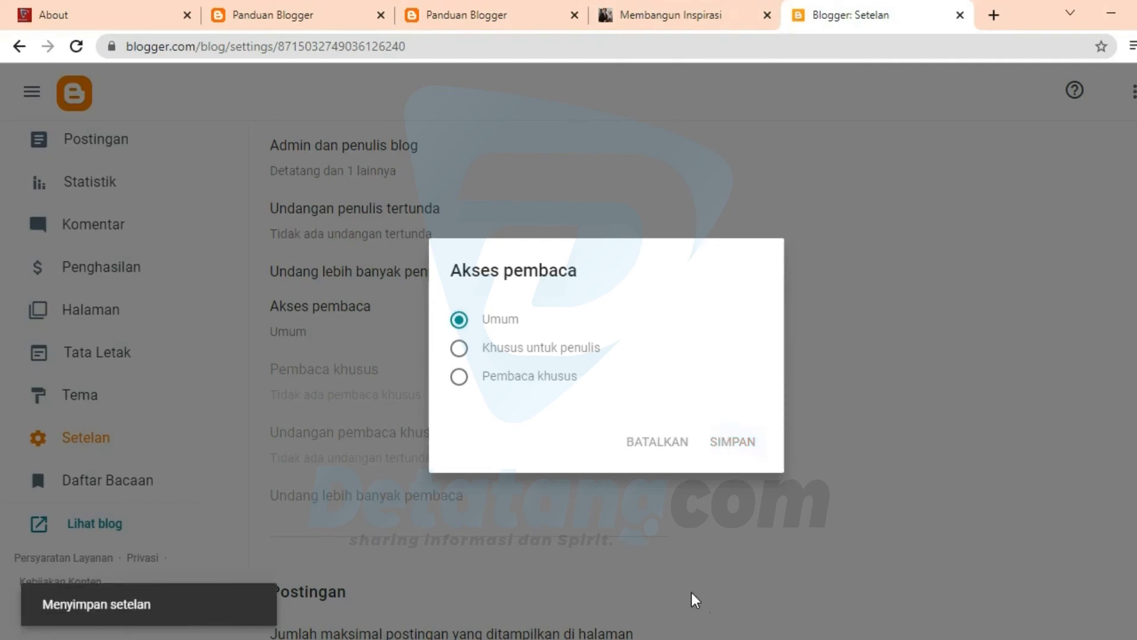
Step: Examine the maximum homepage posts setting under Postingan alongside the post lists on the Membangun Inspirasi and Panduan Blogger homepages
scroll(505, 479, down, 7)
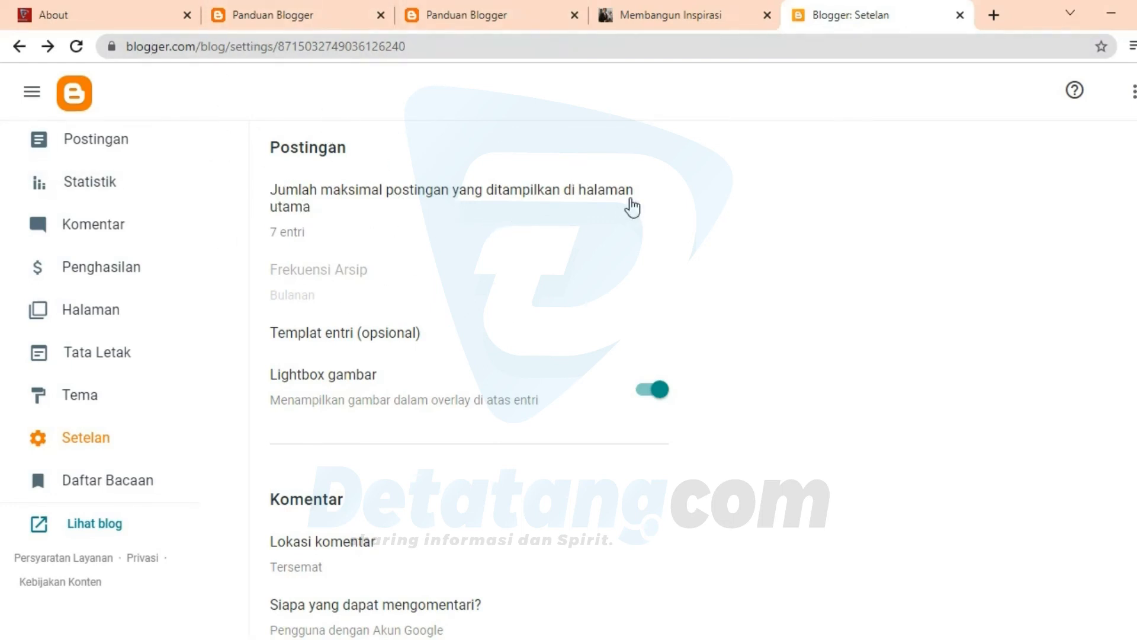
click(698, 12)
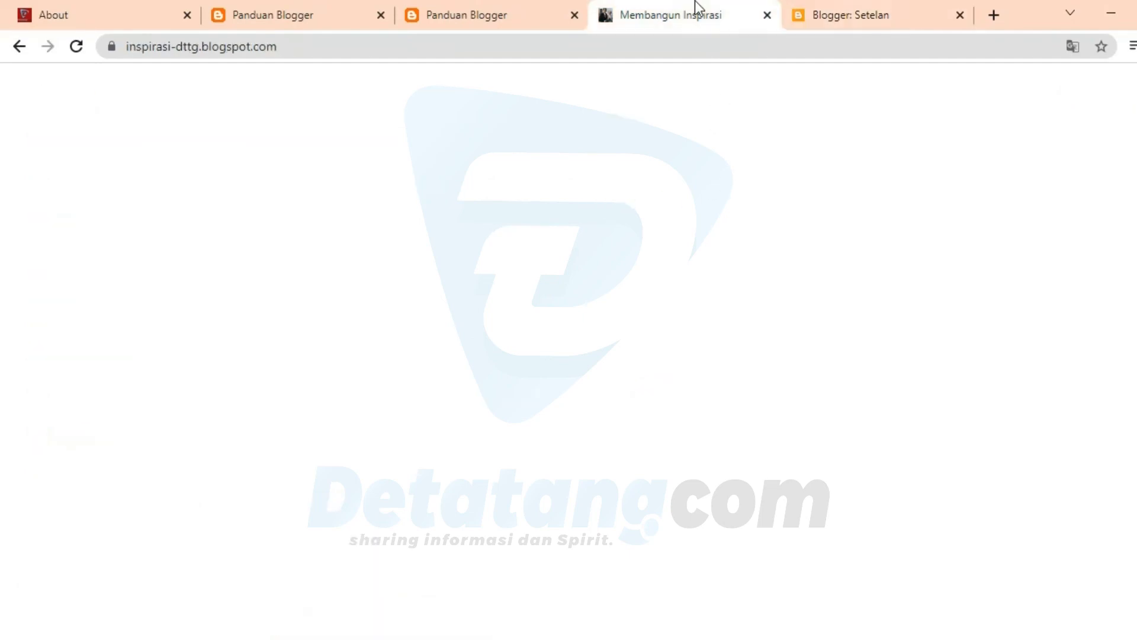
scroll(587, 290, down, 15)
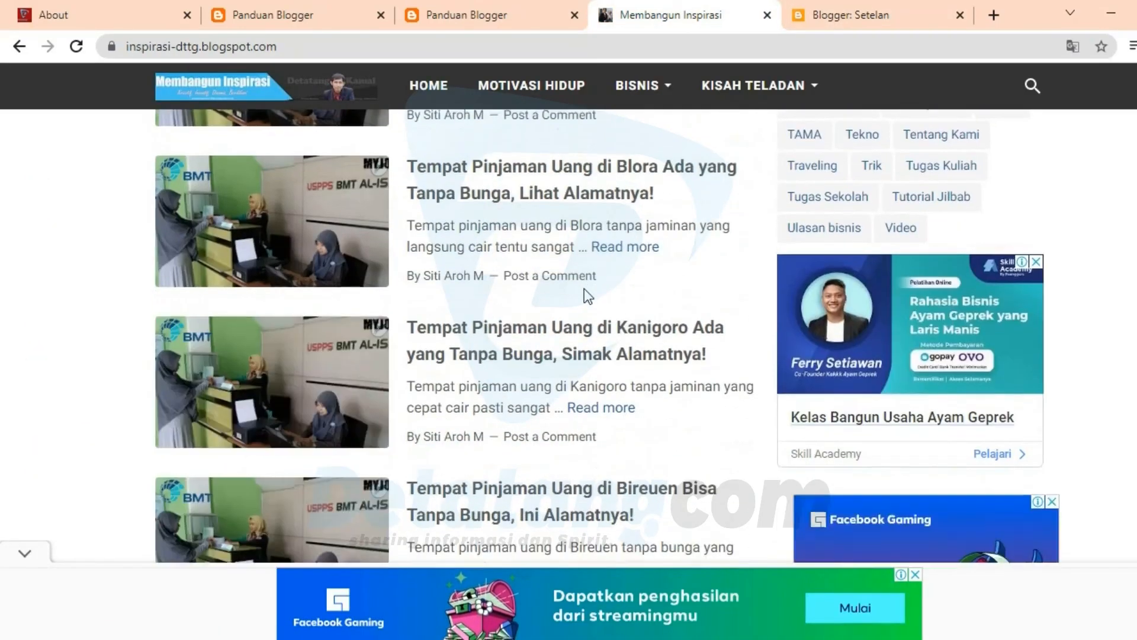
scroll(585, 293, up, 8)
scroll(584, 289, up, 3)
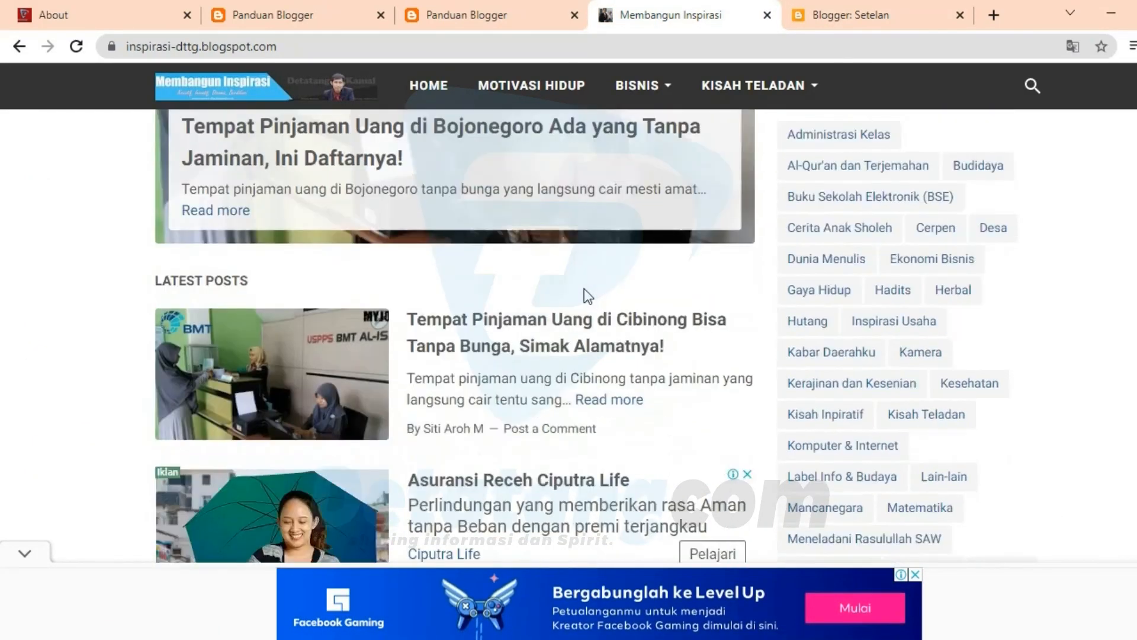
scroll(584, 289, down, 15)
scroll(585, 289, down, 5)
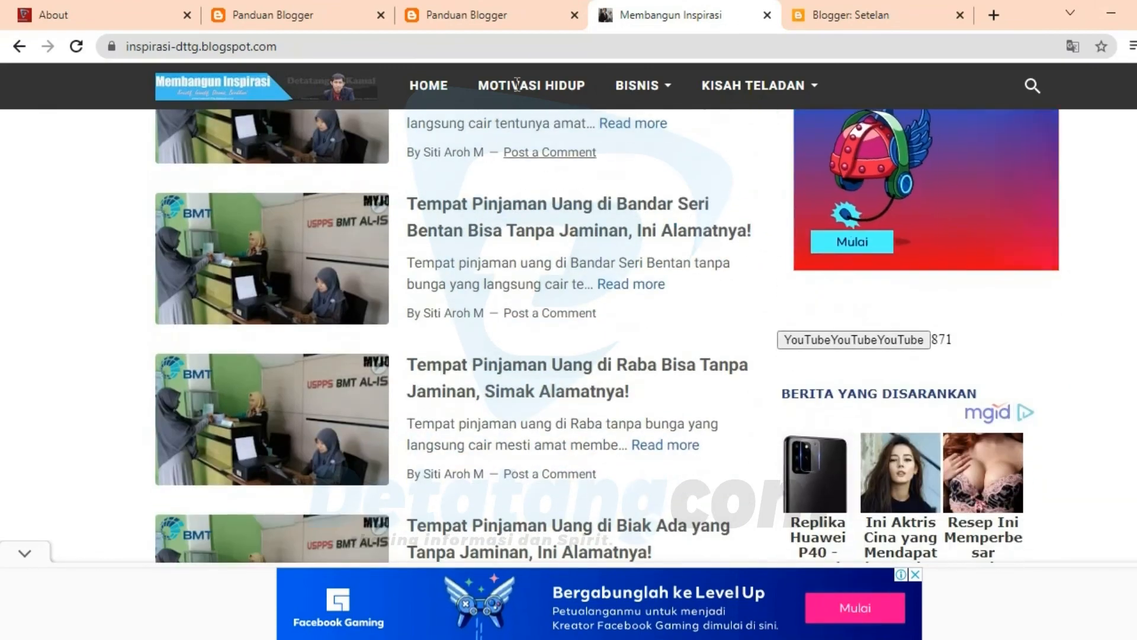
click(467, 15)
click(291, 4)
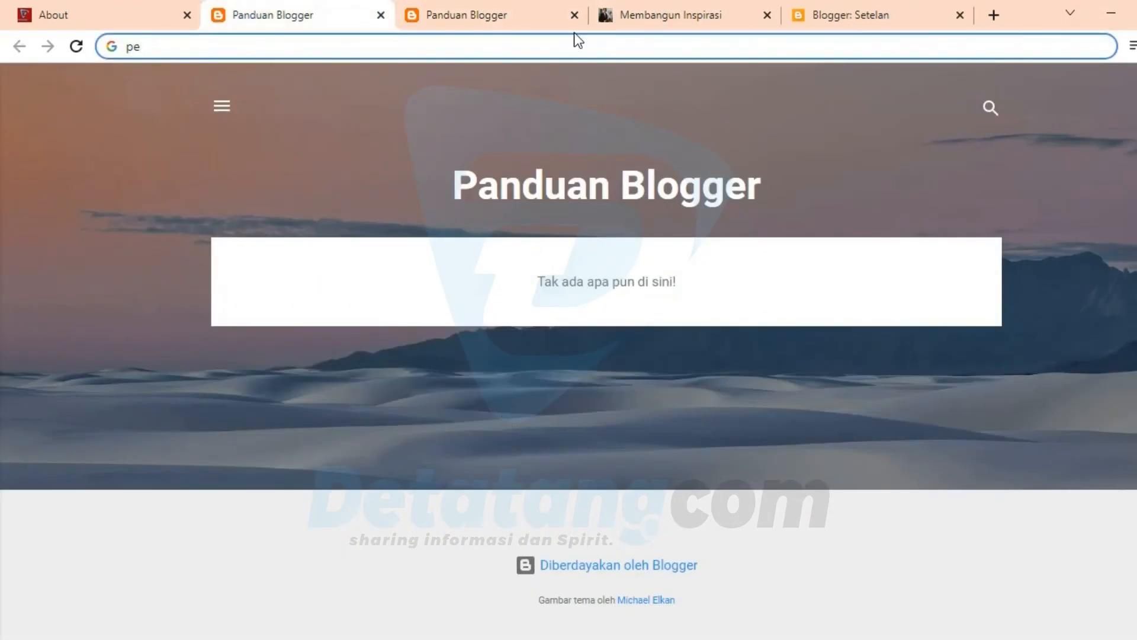
click(851, 4)
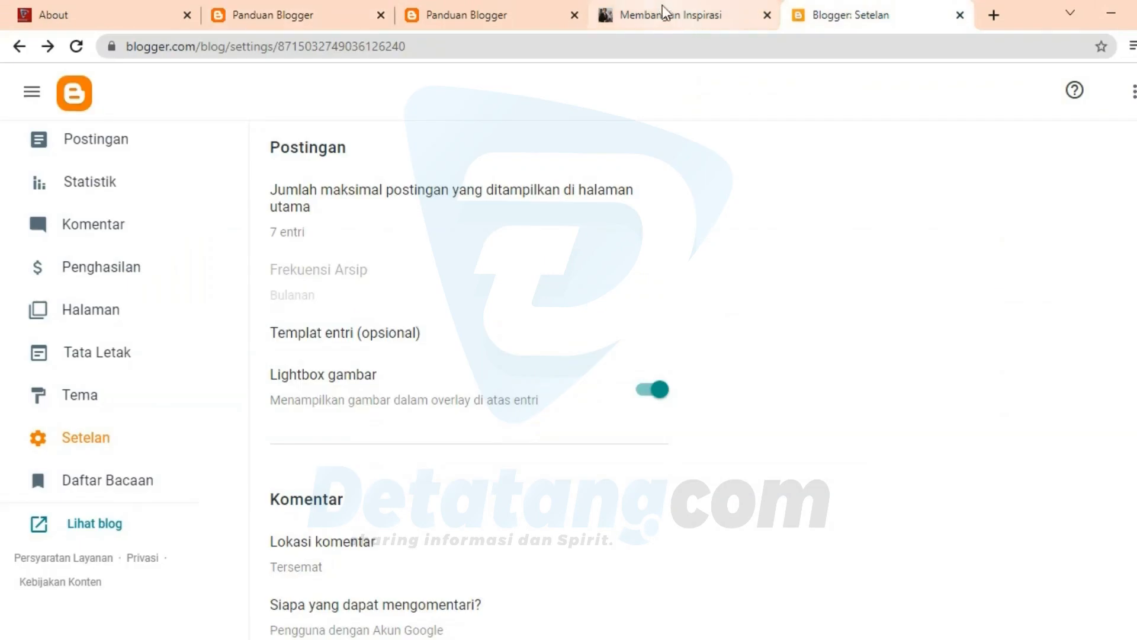
click(642, 23)
click(886, 17)
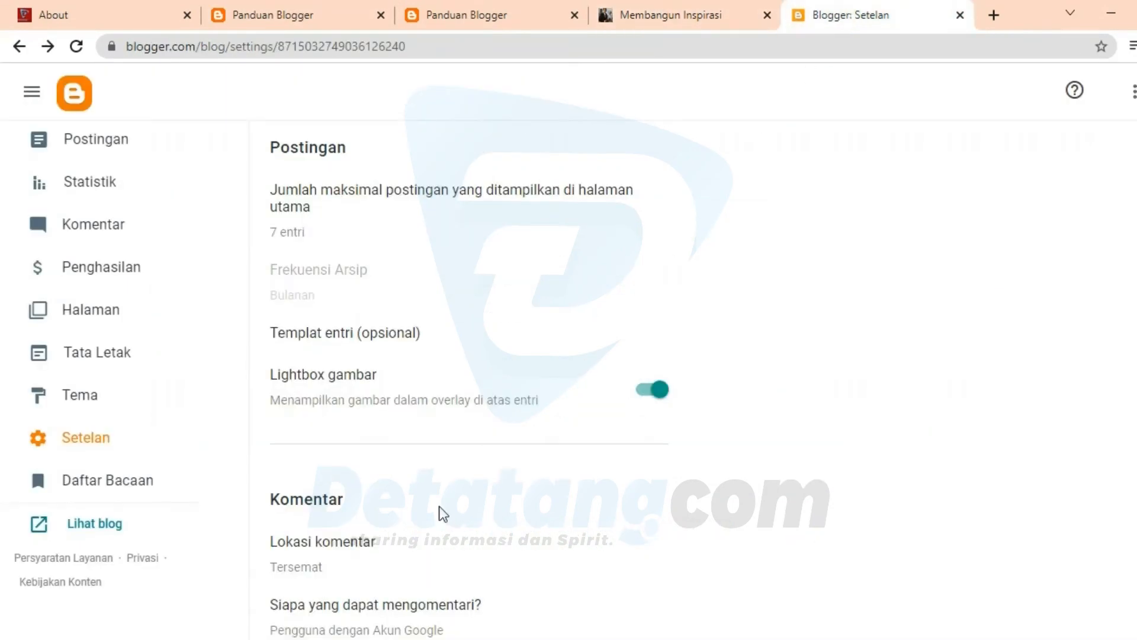
Step: Set Zona waktu under Pemformatan to (GMT+07:00) Waktu Indonesia Barat – Jakarta and save it
scroll(422, 536, down, 10)
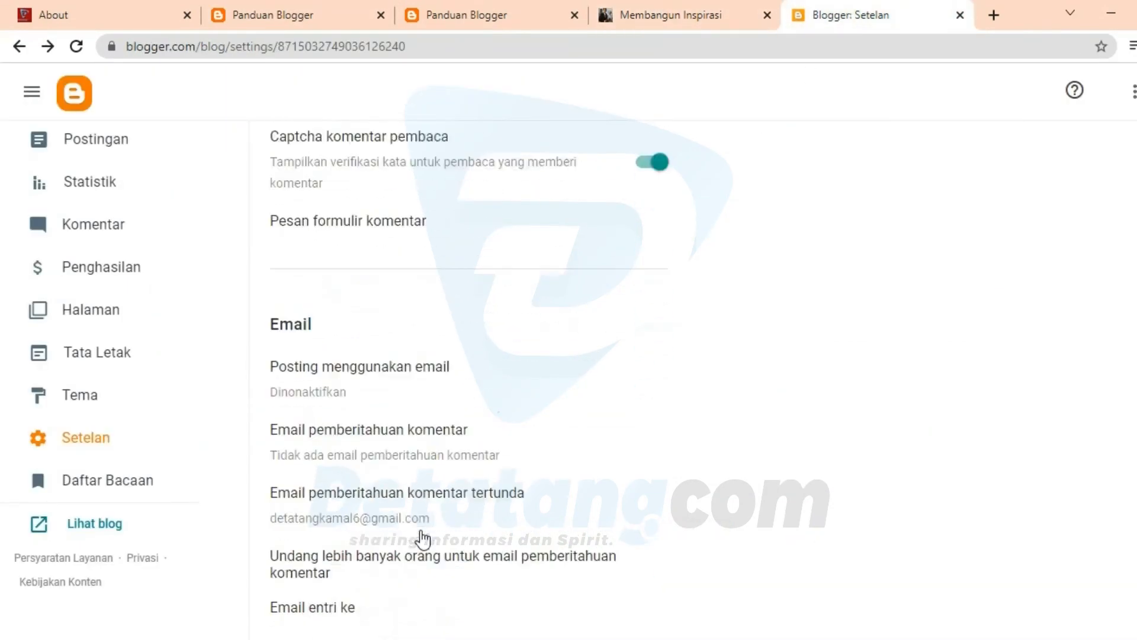
scroll(422, 538, down, 5)
scroll(421, 531, down, 4)
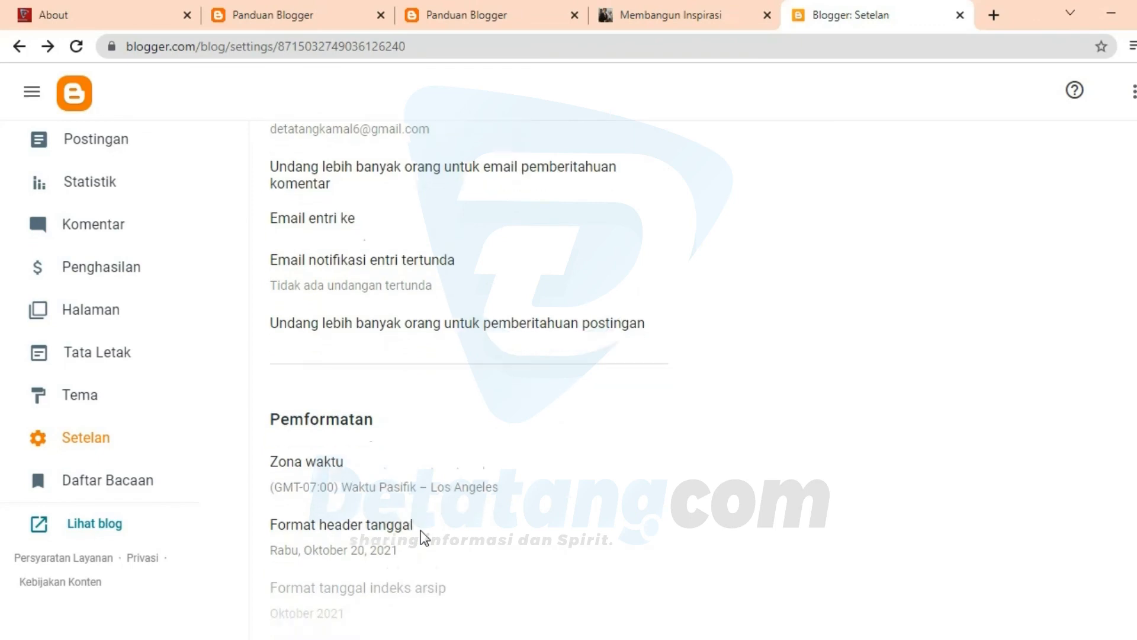
scroll(421, 533, up, 2)
scroll(417, 433, down, 2)
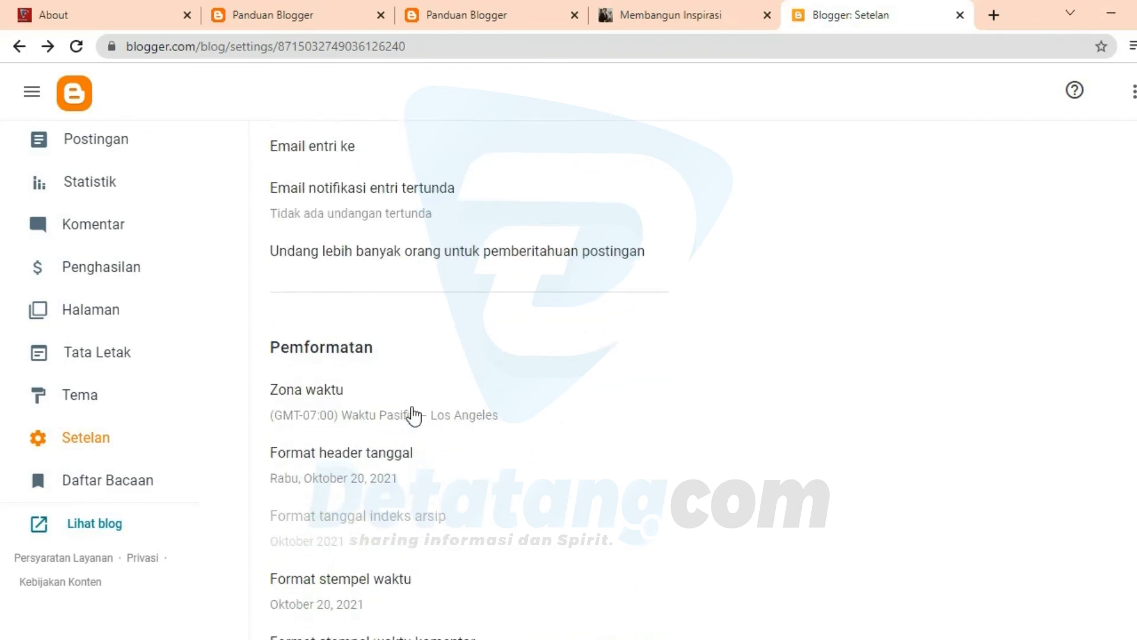
click(394, 333)
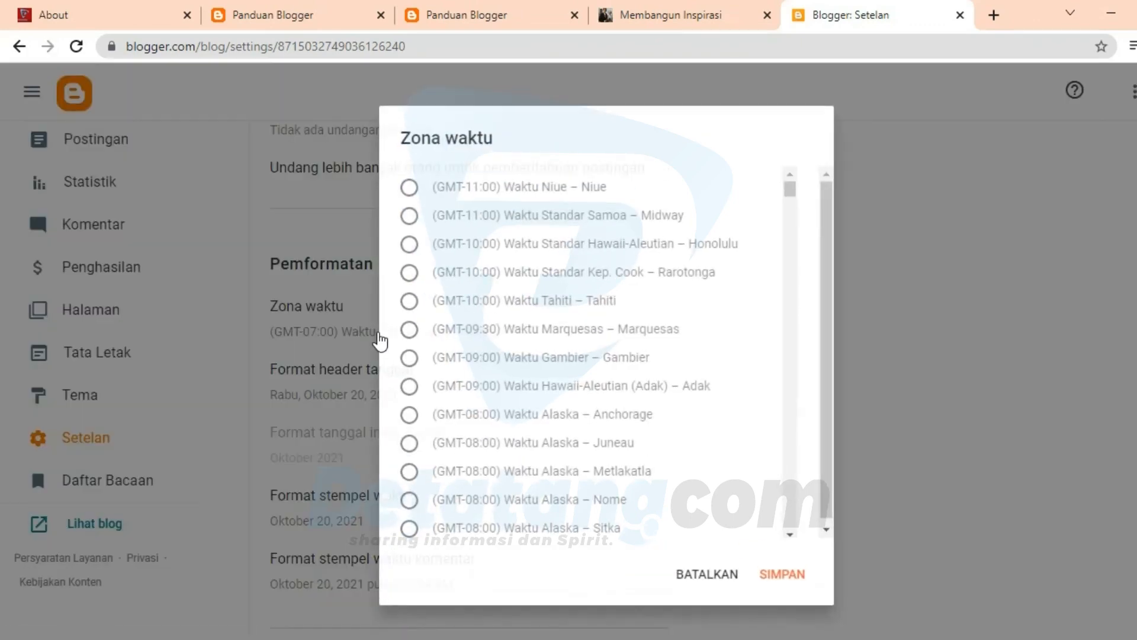
scroll(663, 324, down, 3)
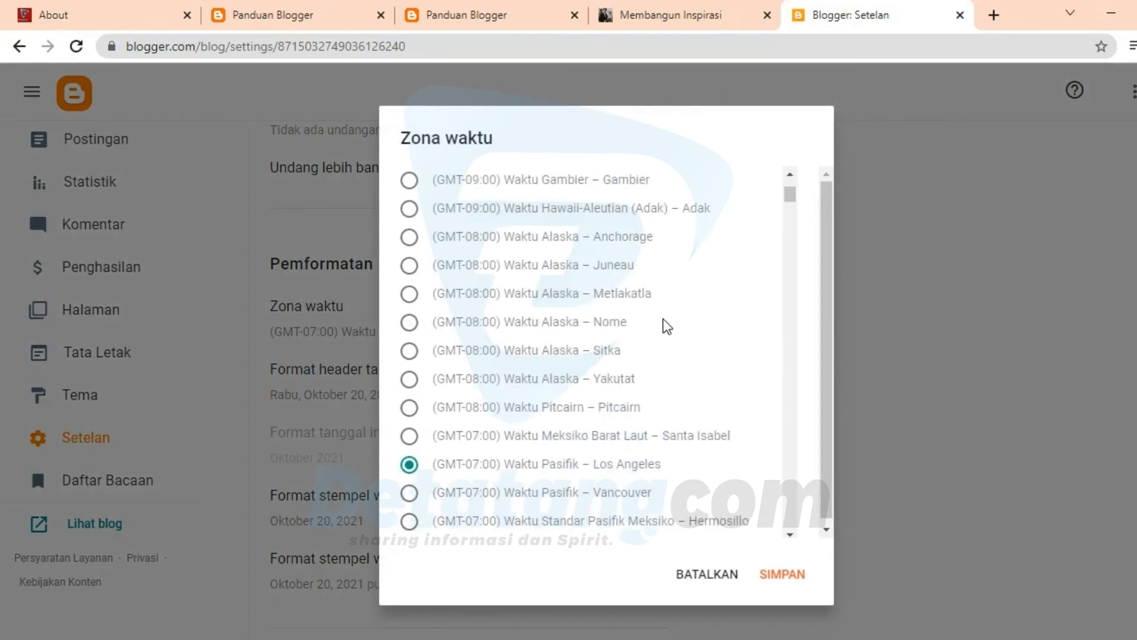
click(603, 389)
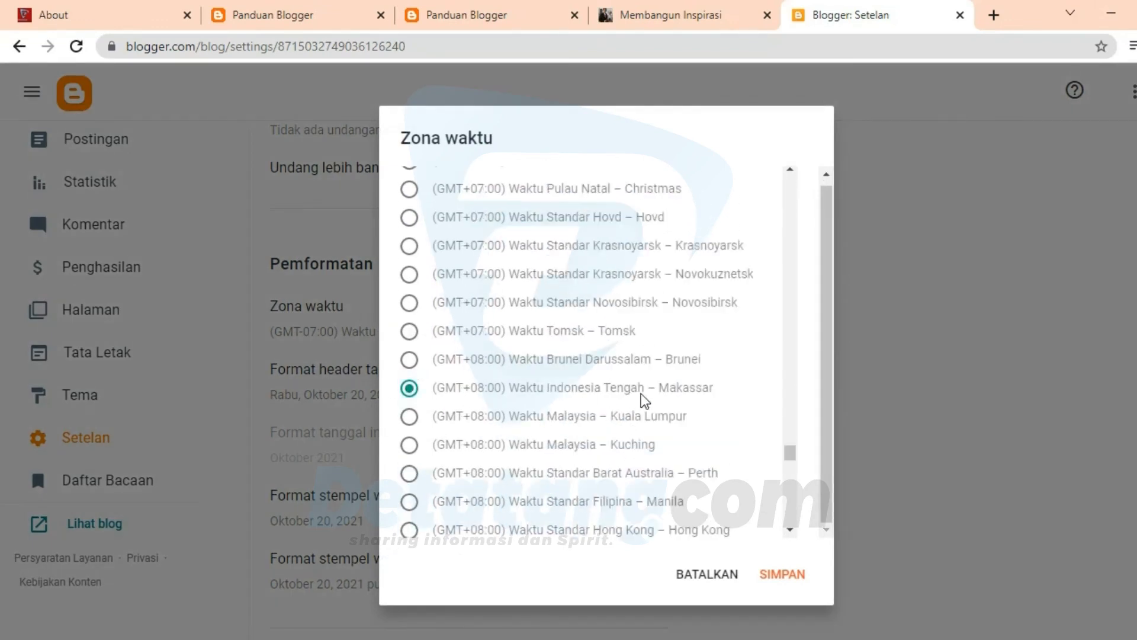
scroll(645, 400, up, 2)
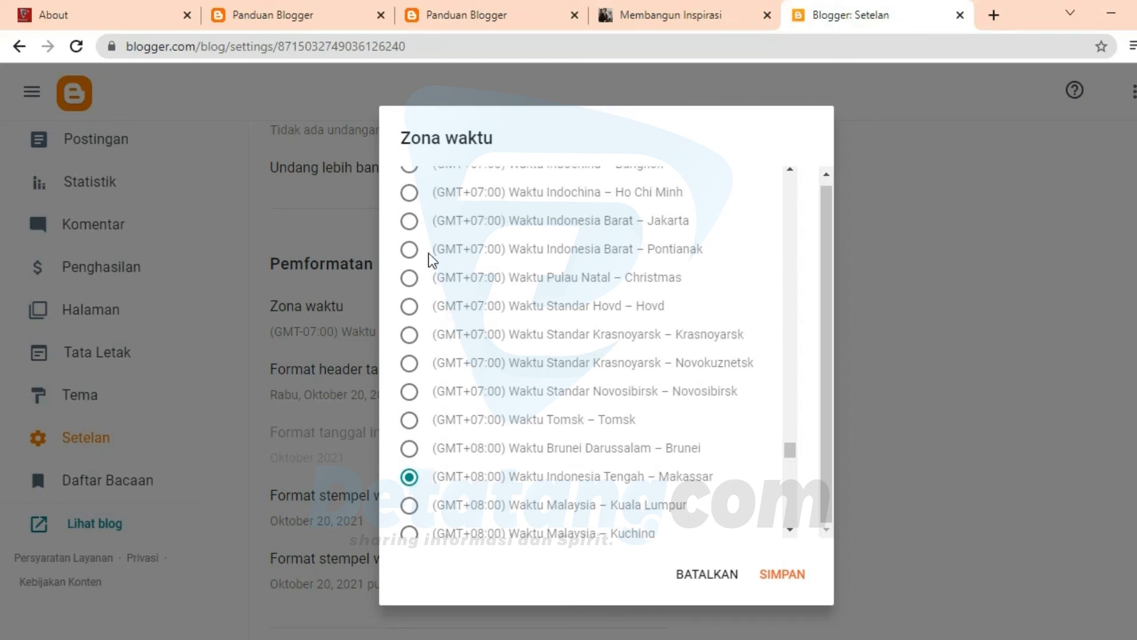
click(409, 249)
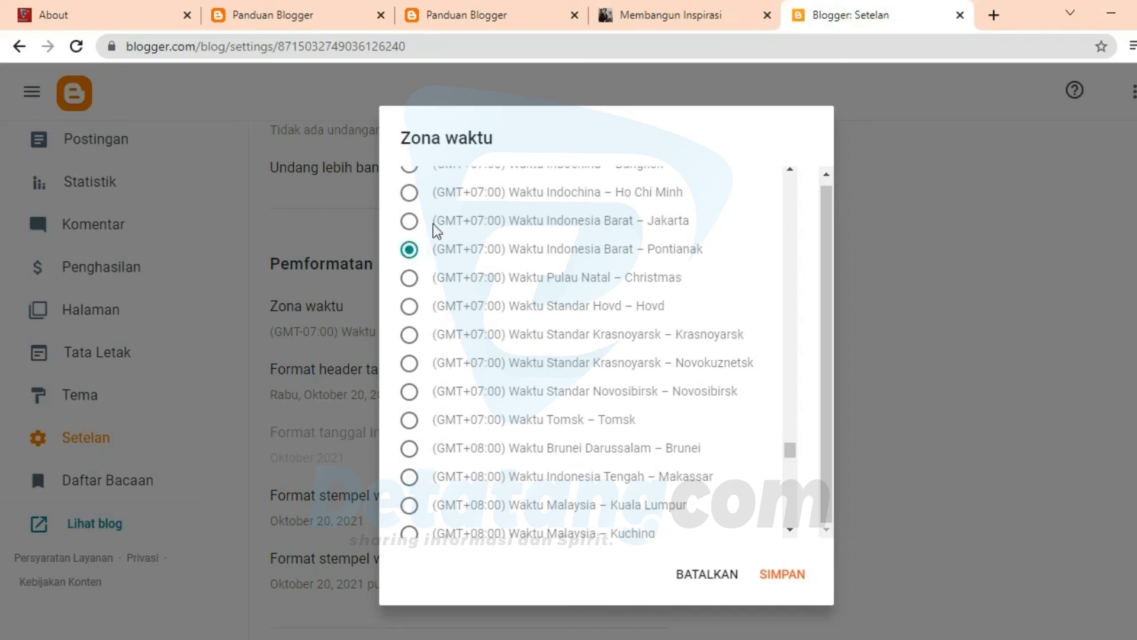
click(410, 221)
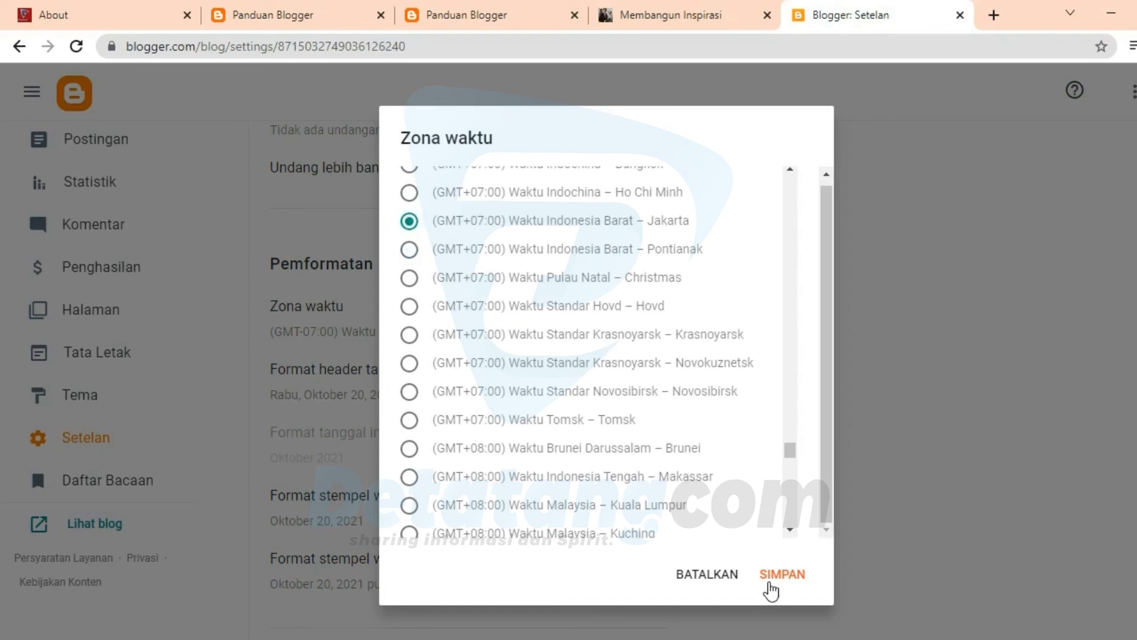
click(771, 591)
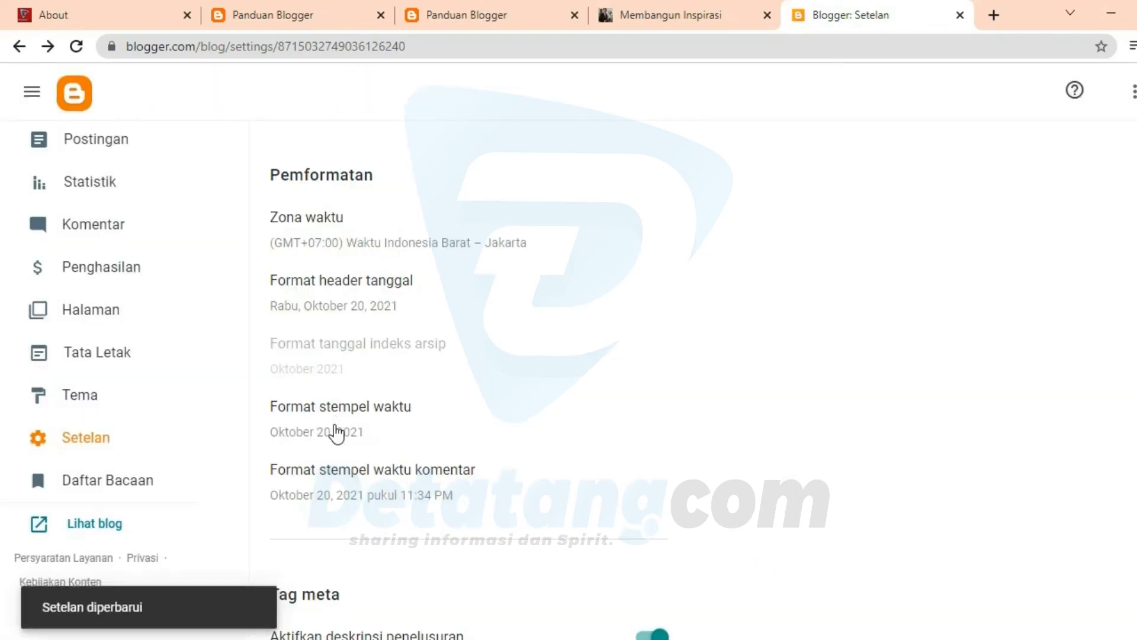
Step: Set Format stempel waktu to the day-and-month format 20 Oktober and save it
click(350, 436)
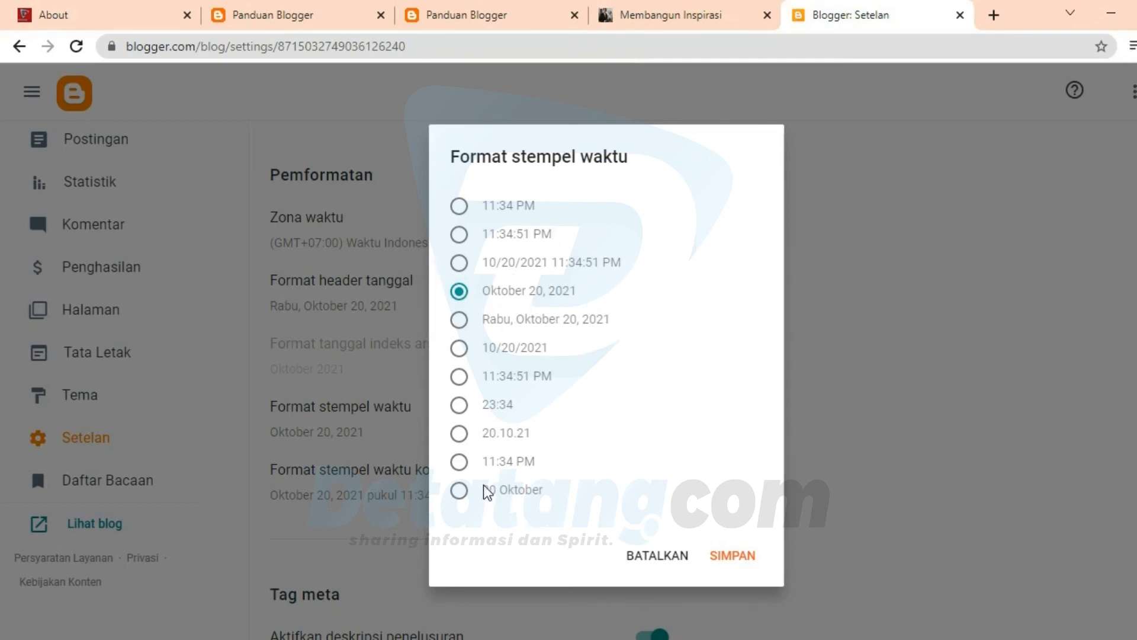
click(465, 493)
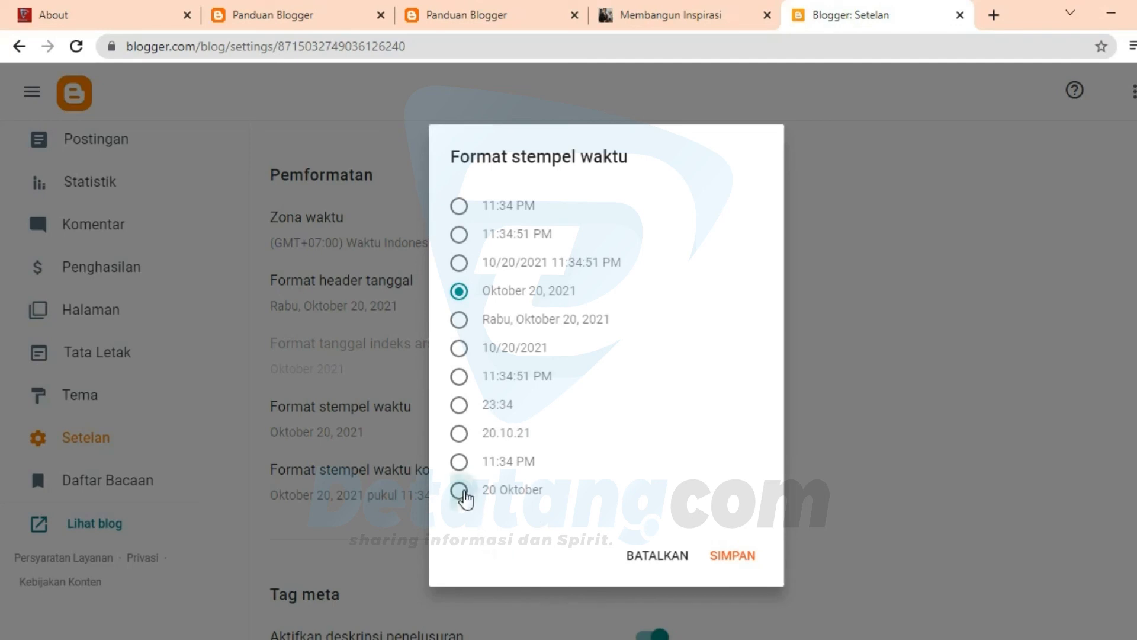
click(759, 566)
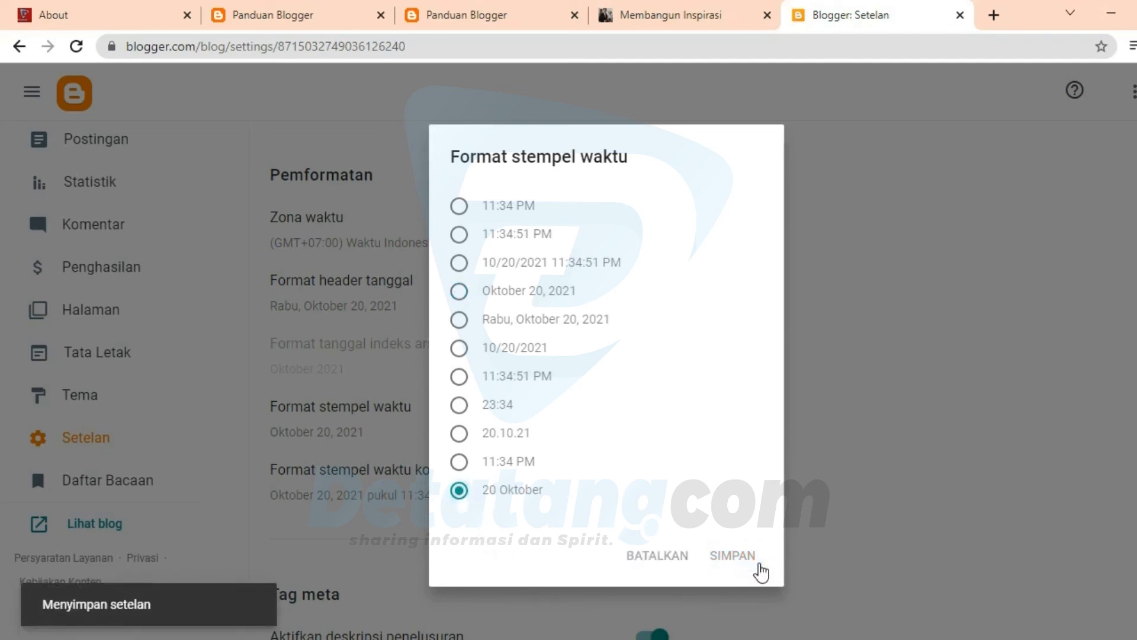
Step: Review the remaining settings sections: Error dan pengalihan, Crawler dan pengindeksan, Monetisasi and Kelola Blog
scroll(577, 581, down, 1)
scroll(575, 582, down, 10)
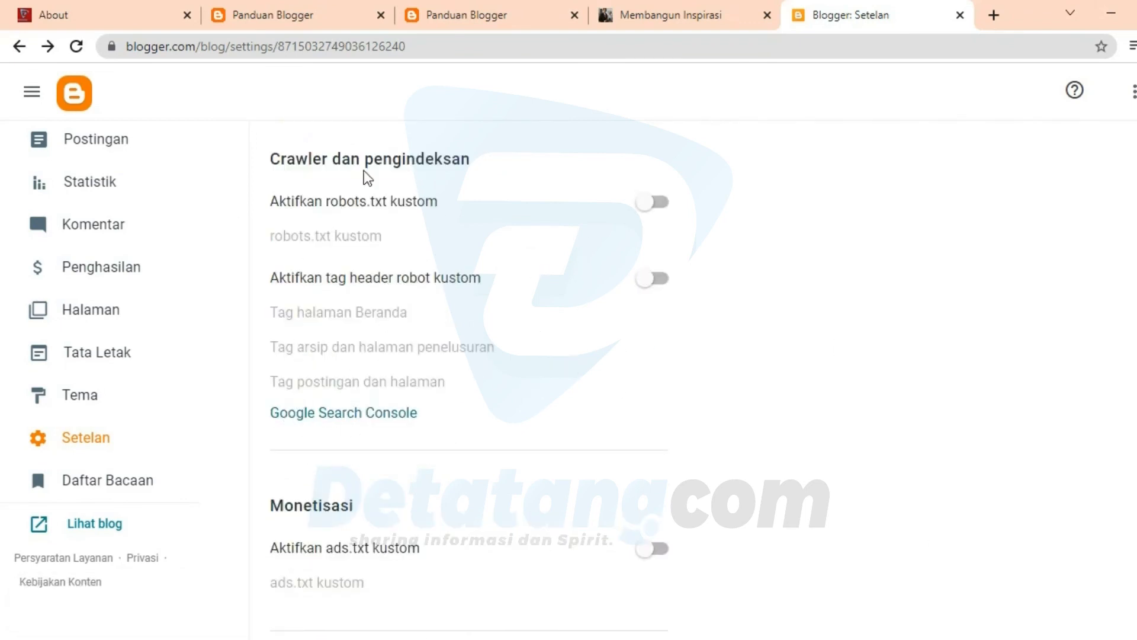
scroll(348, 481, down, 3)
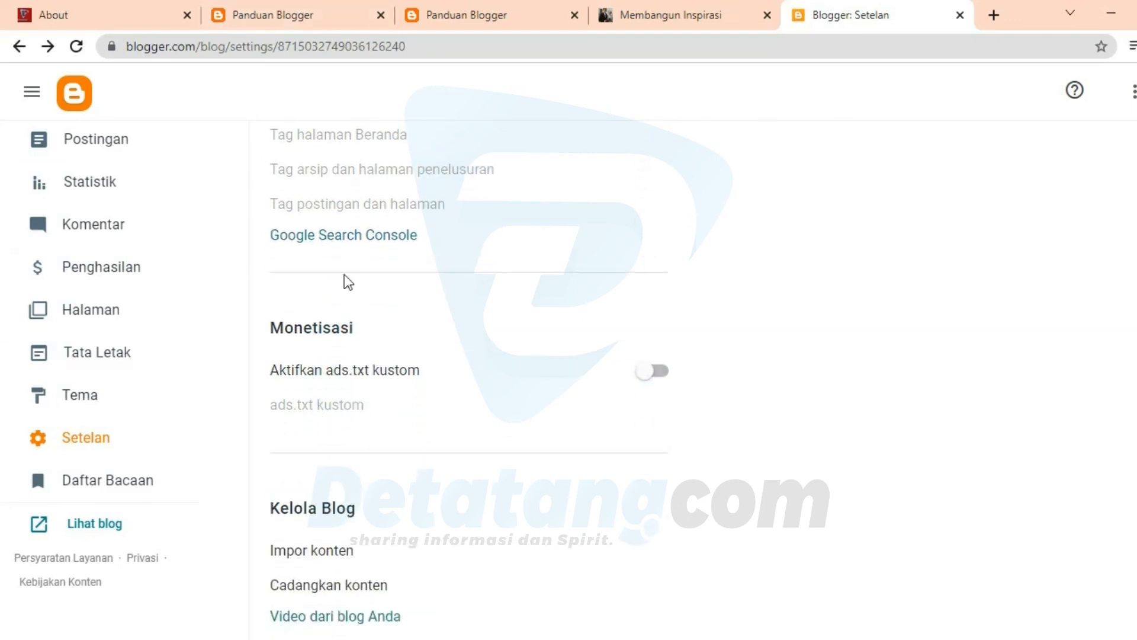
scroll(366, 510, down, 1)
scroll(470, 518, up, 10)
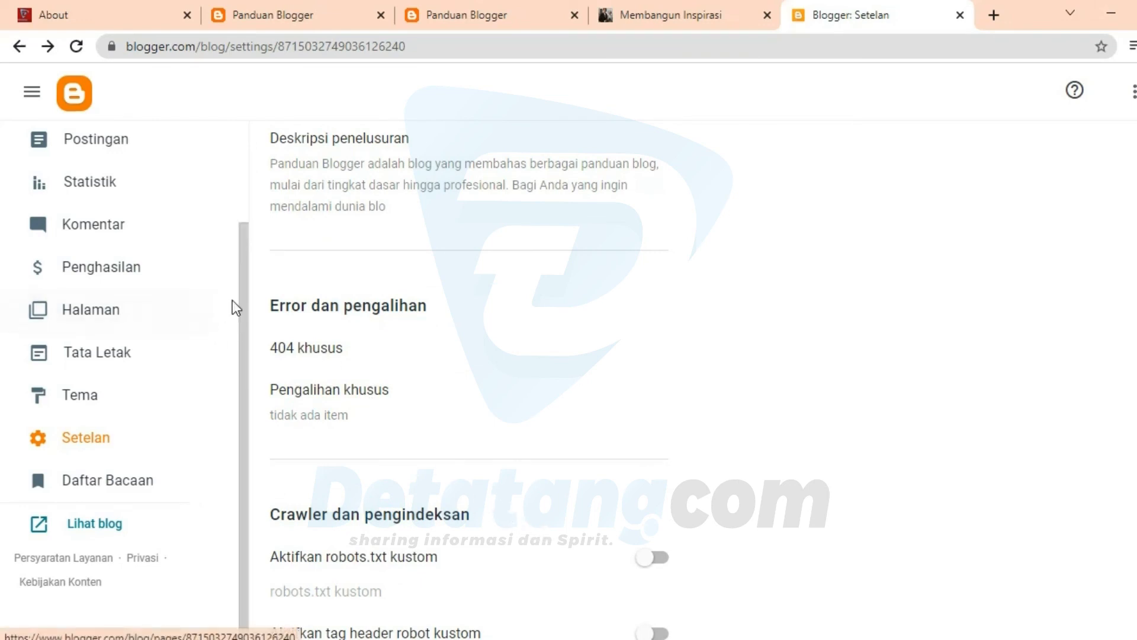
scroll(242, 236, up, 2)
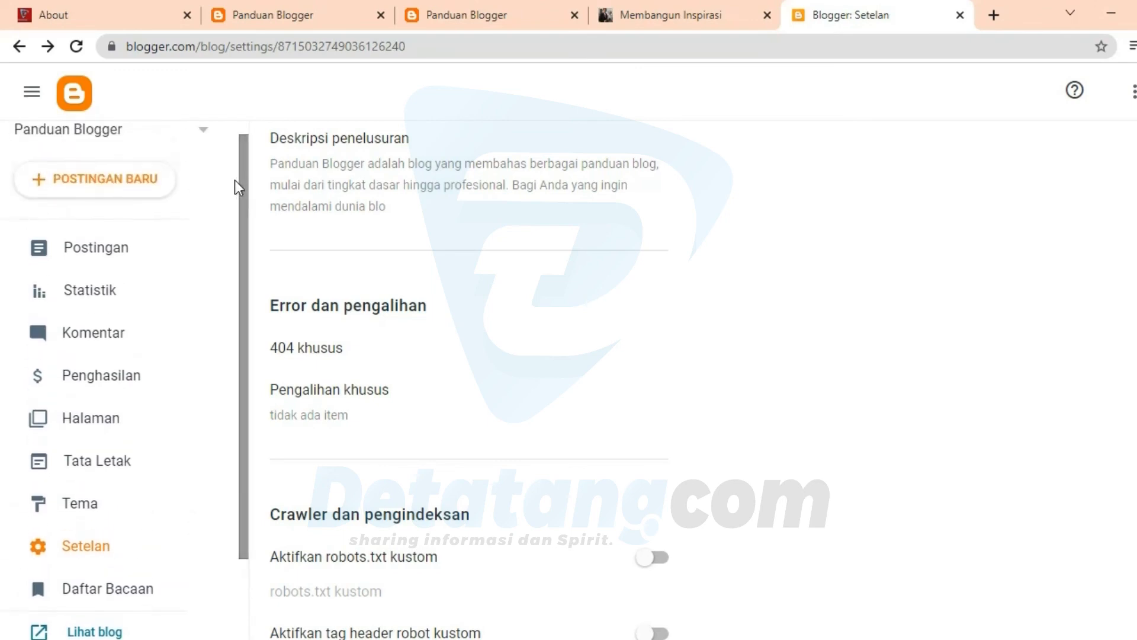